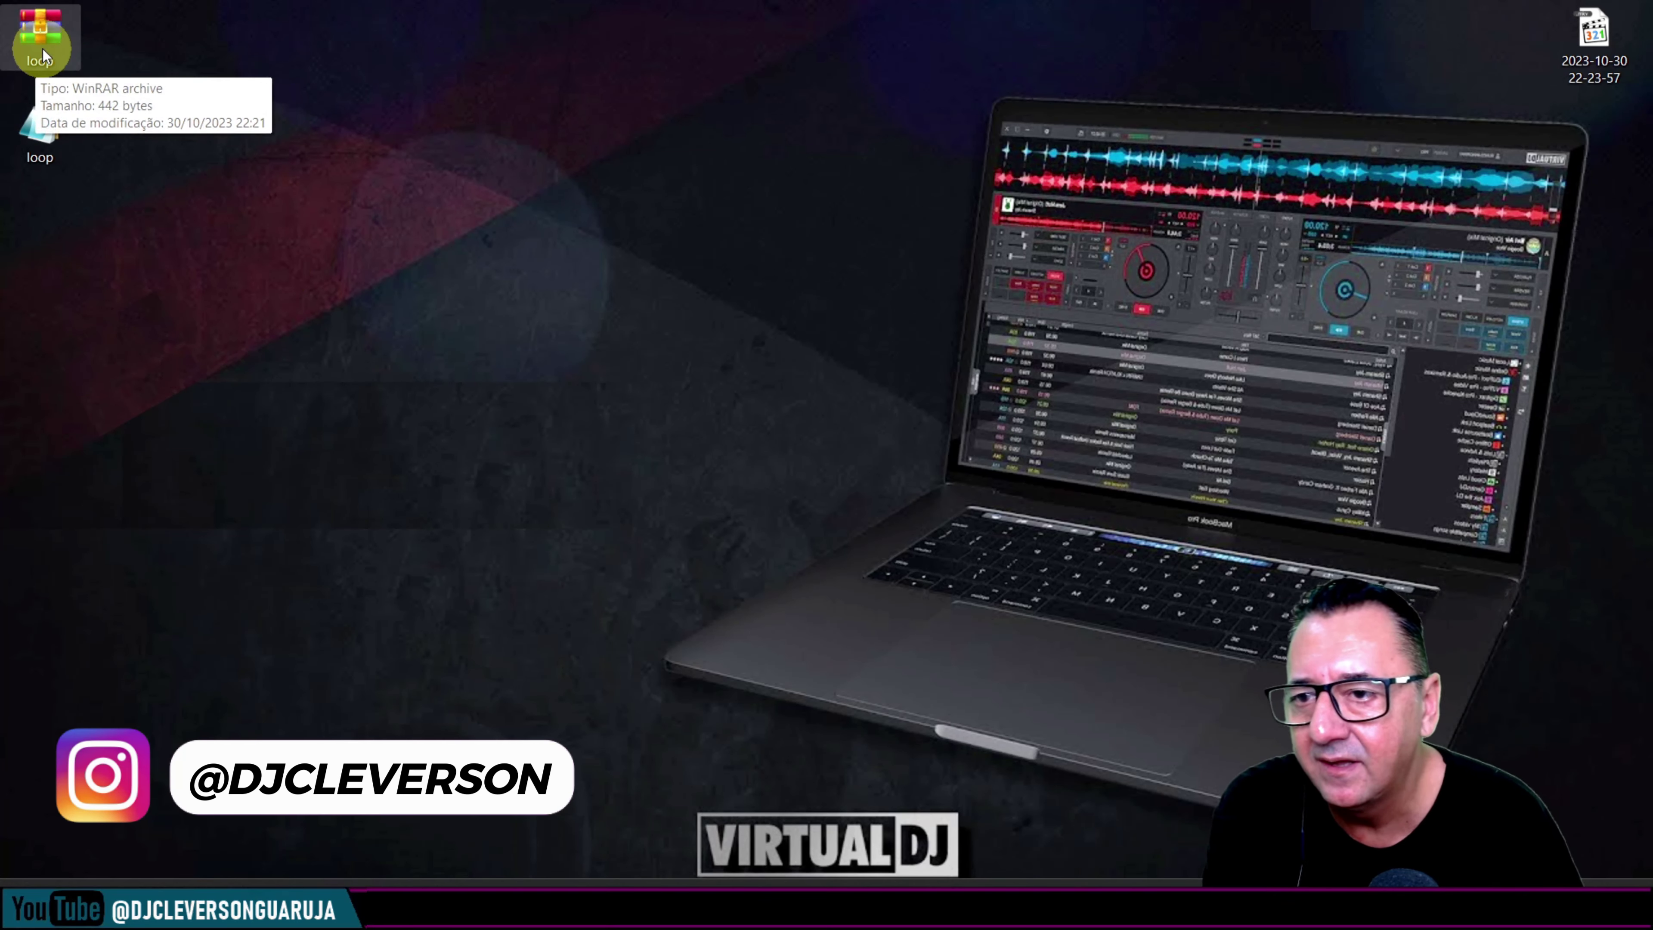
Extract loop.xml from the loop.rar archive to the desktop, replacing the existing copy, and close the archive.
drag(40, 39, 367, 131)
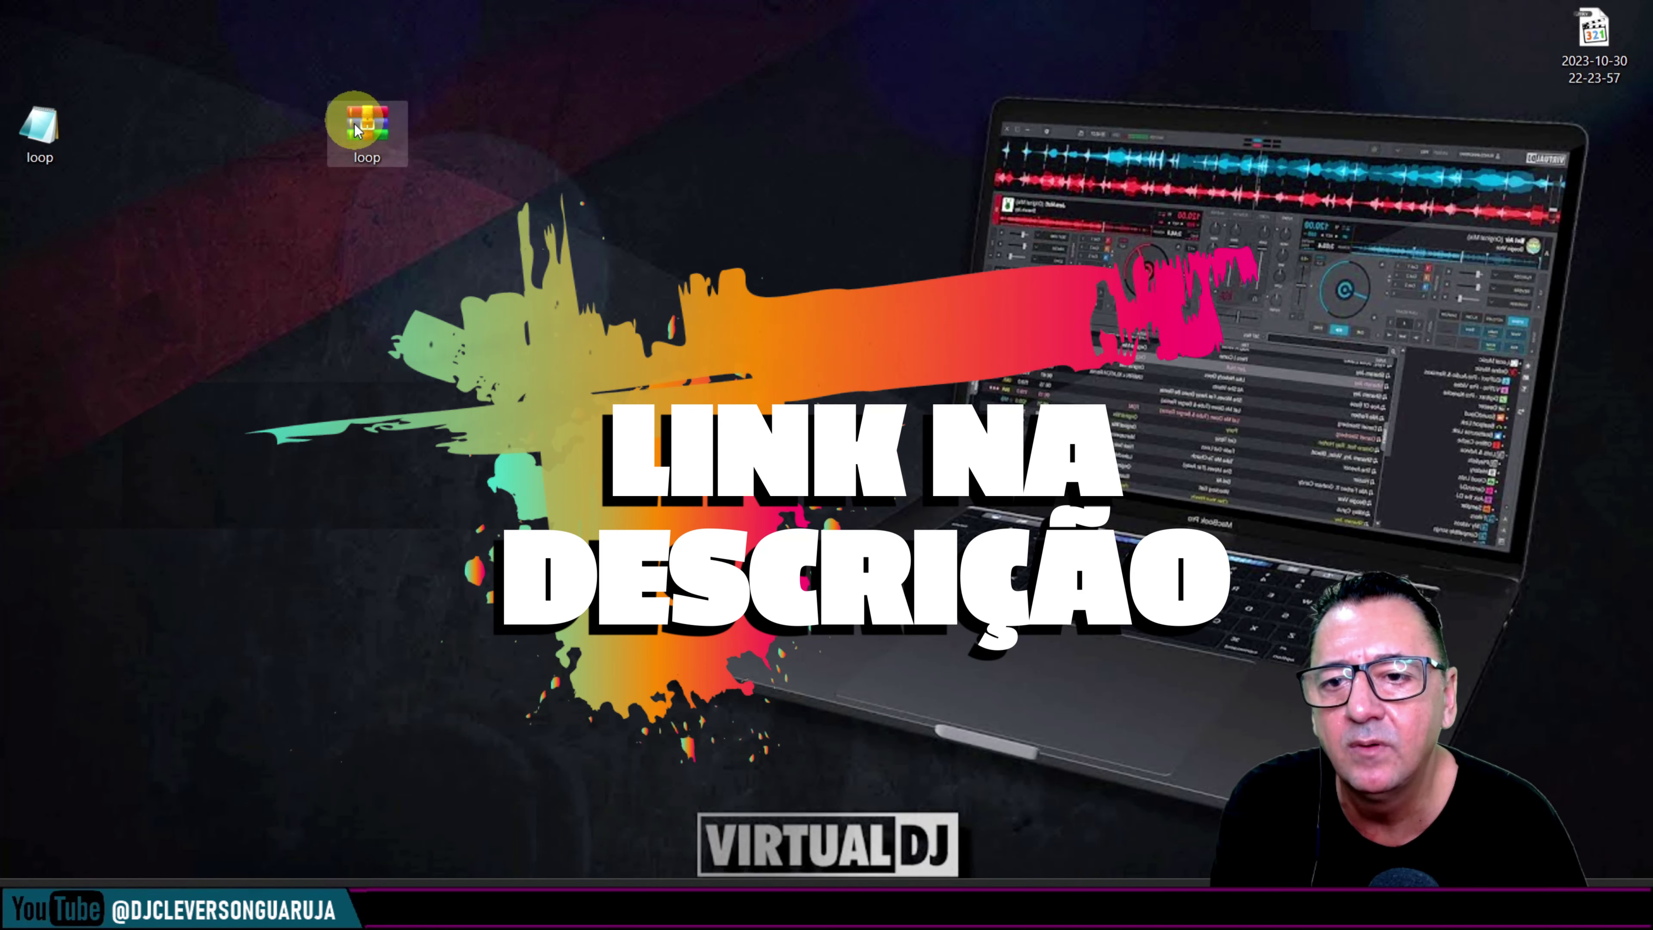
drag(373, 136, 46, 53)
double_click(43, 52)
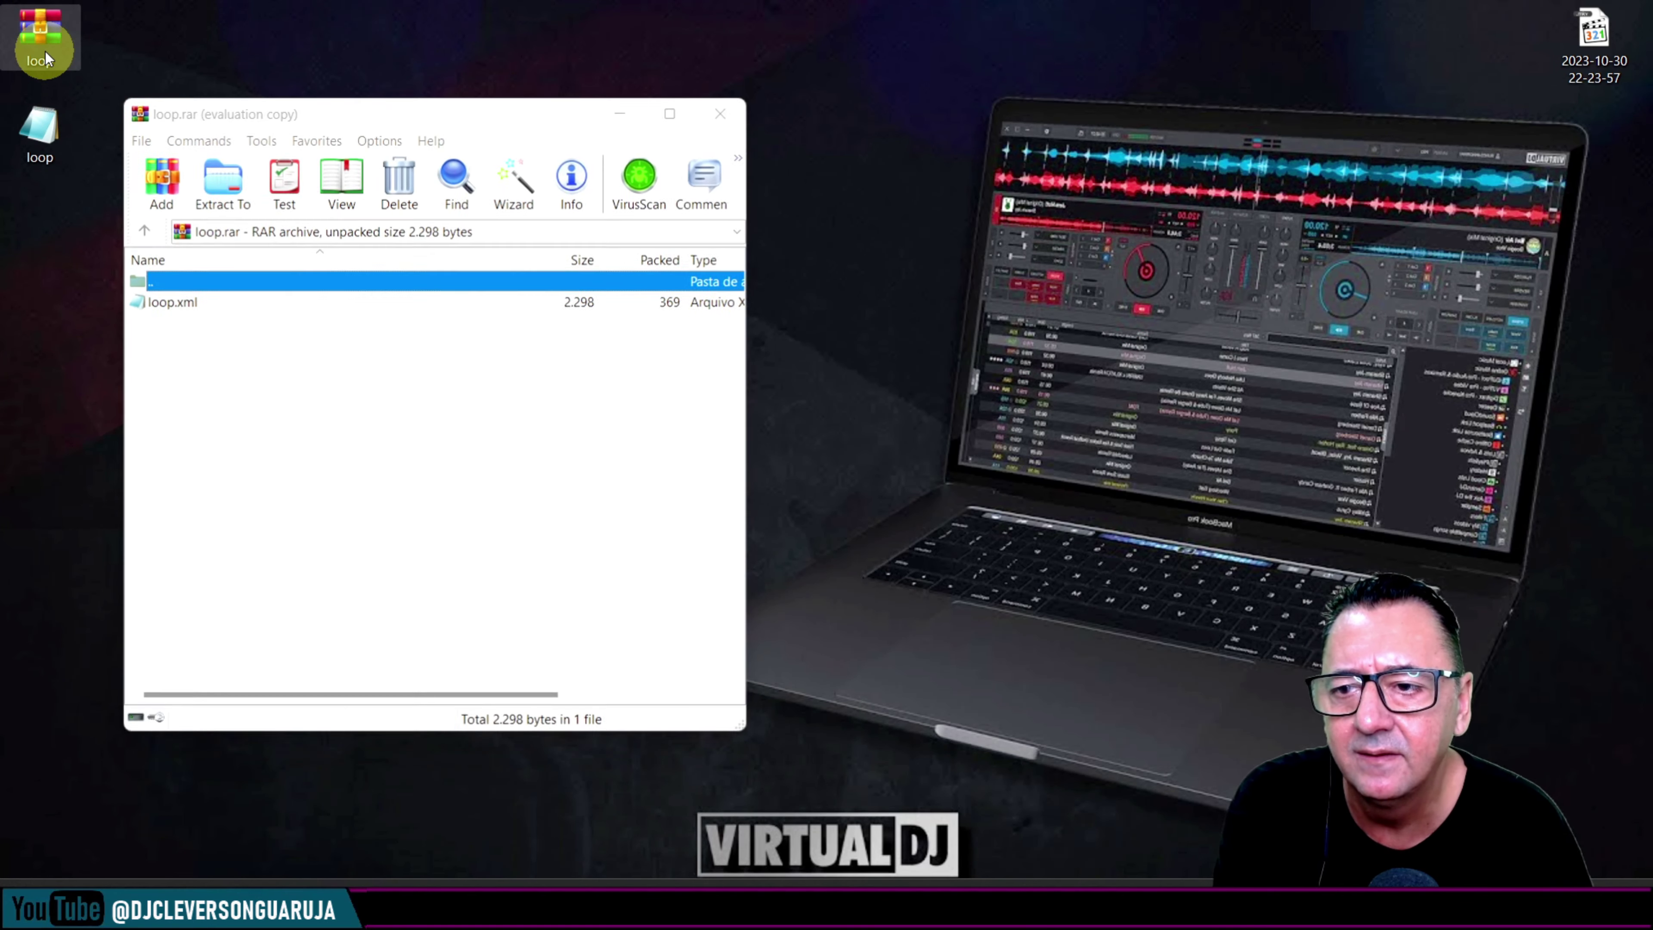
click(1231, 97)
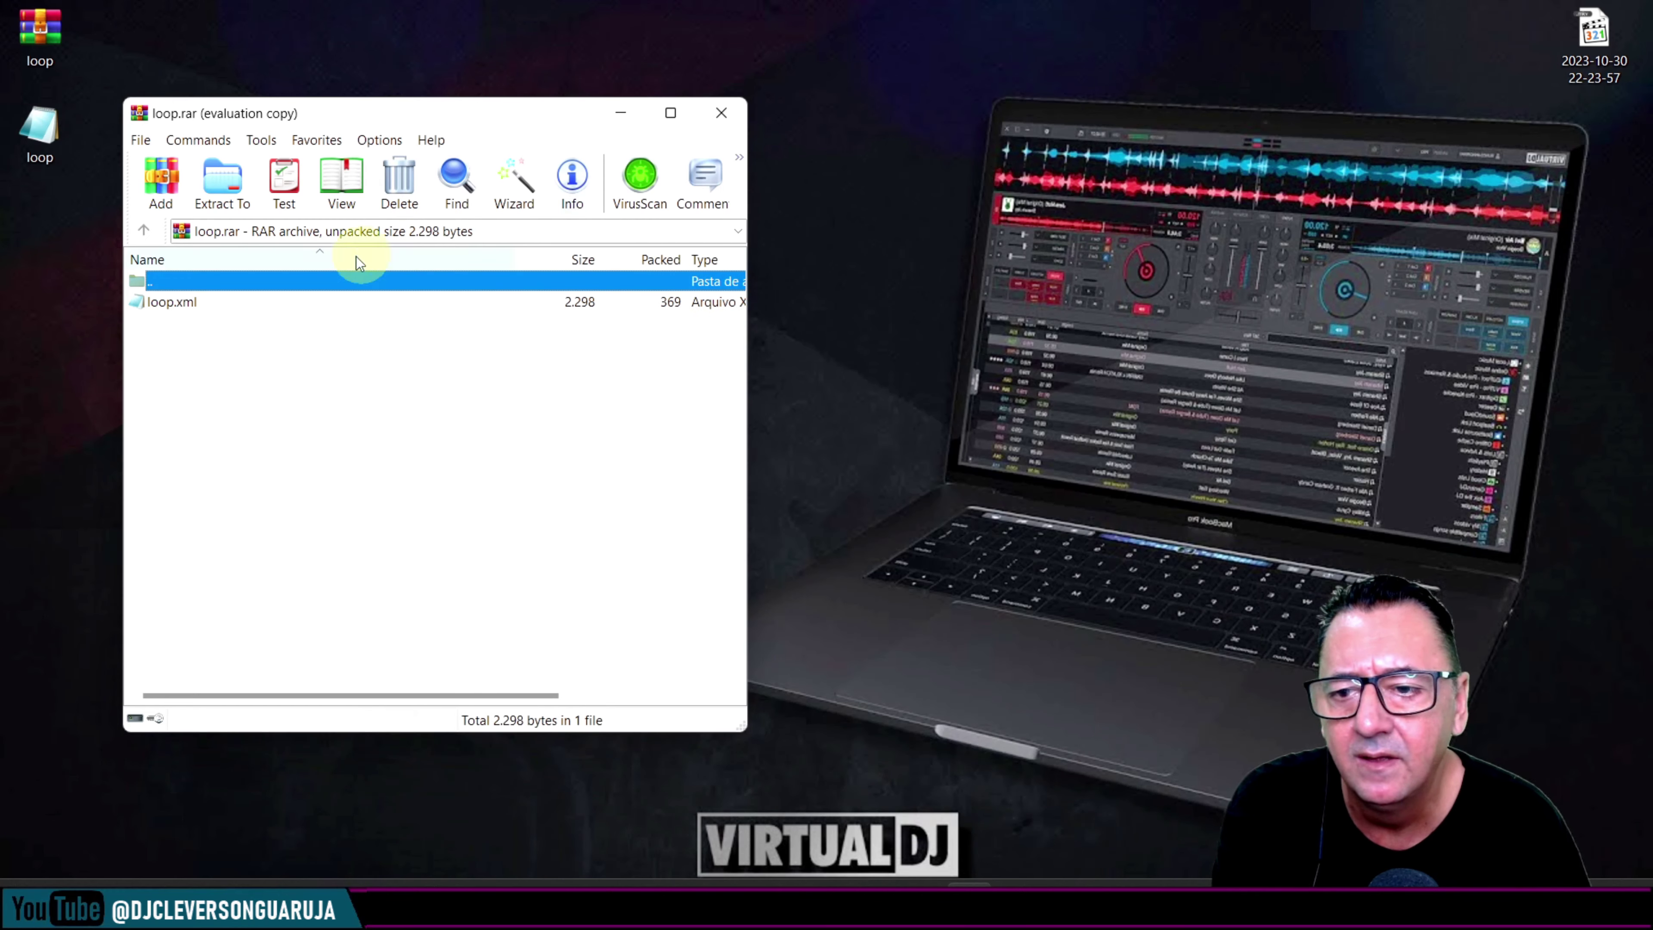
drag(191, 303, 60, 263)
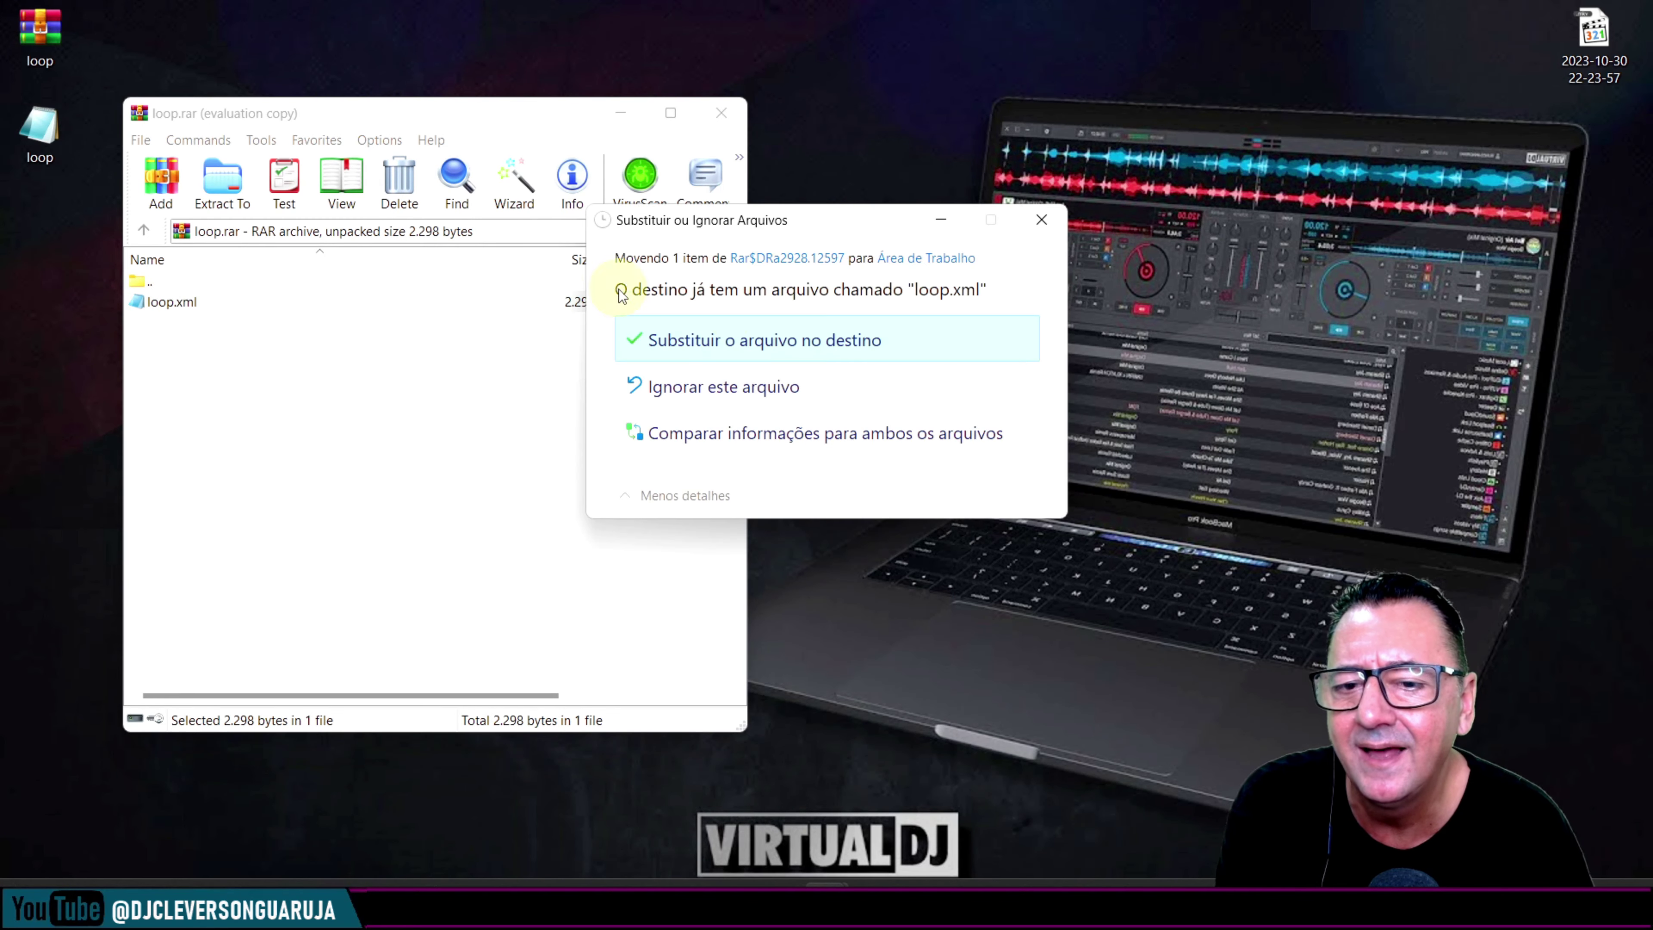
click(817, 337)
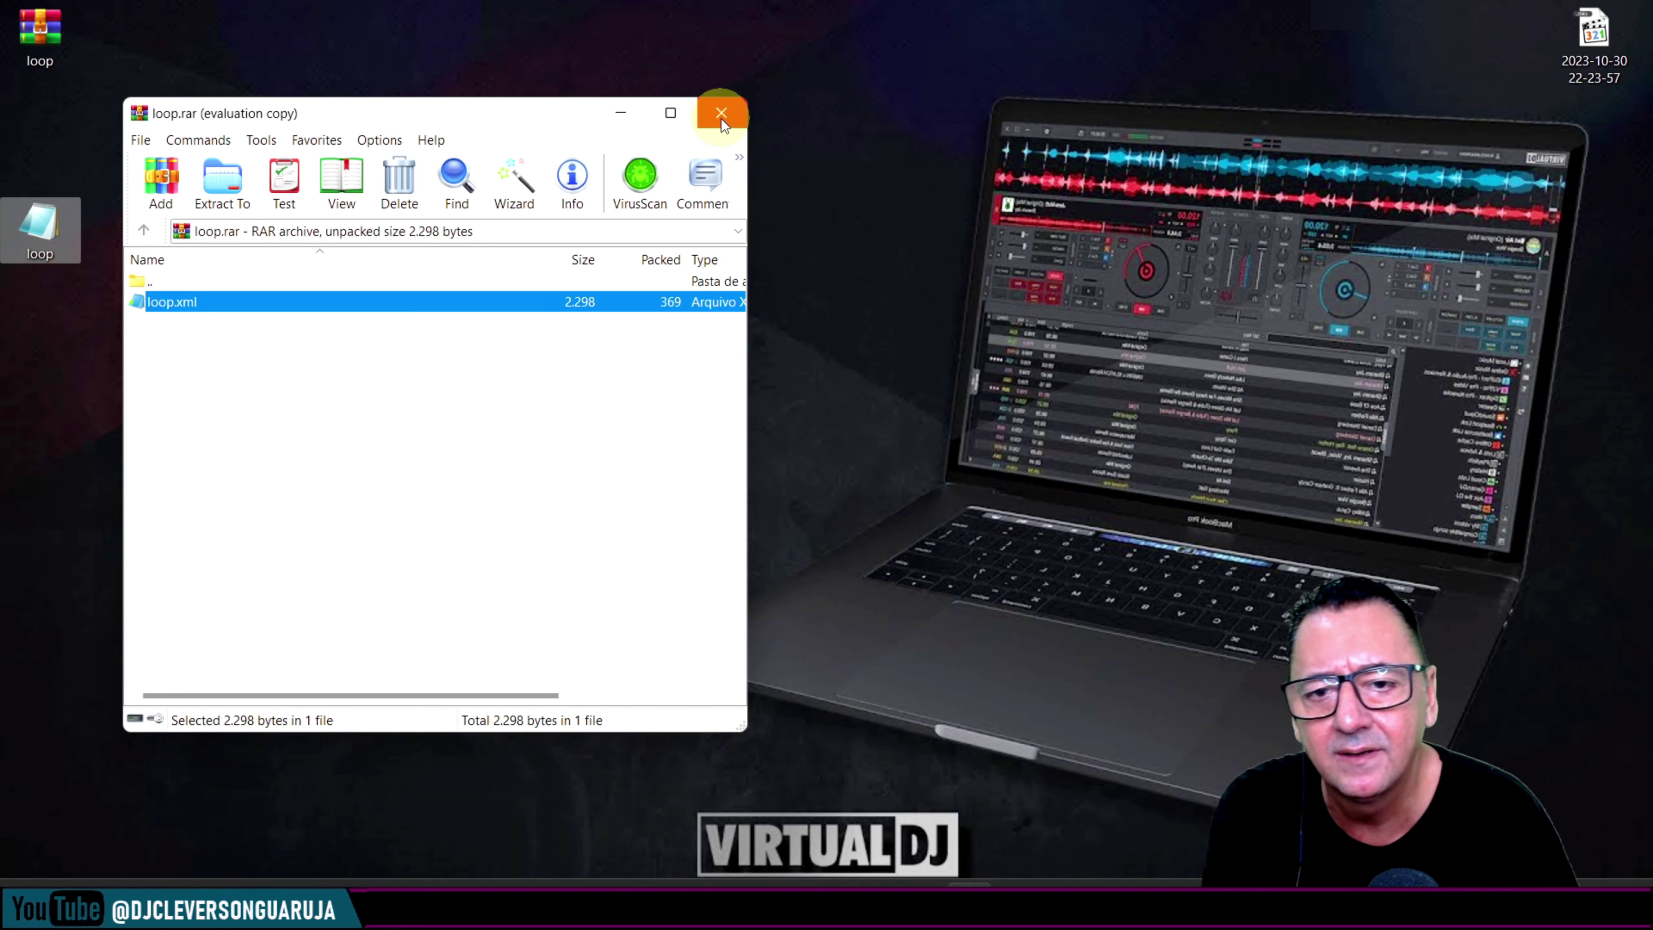
click(721, 113)
mouse_move(42, 227)
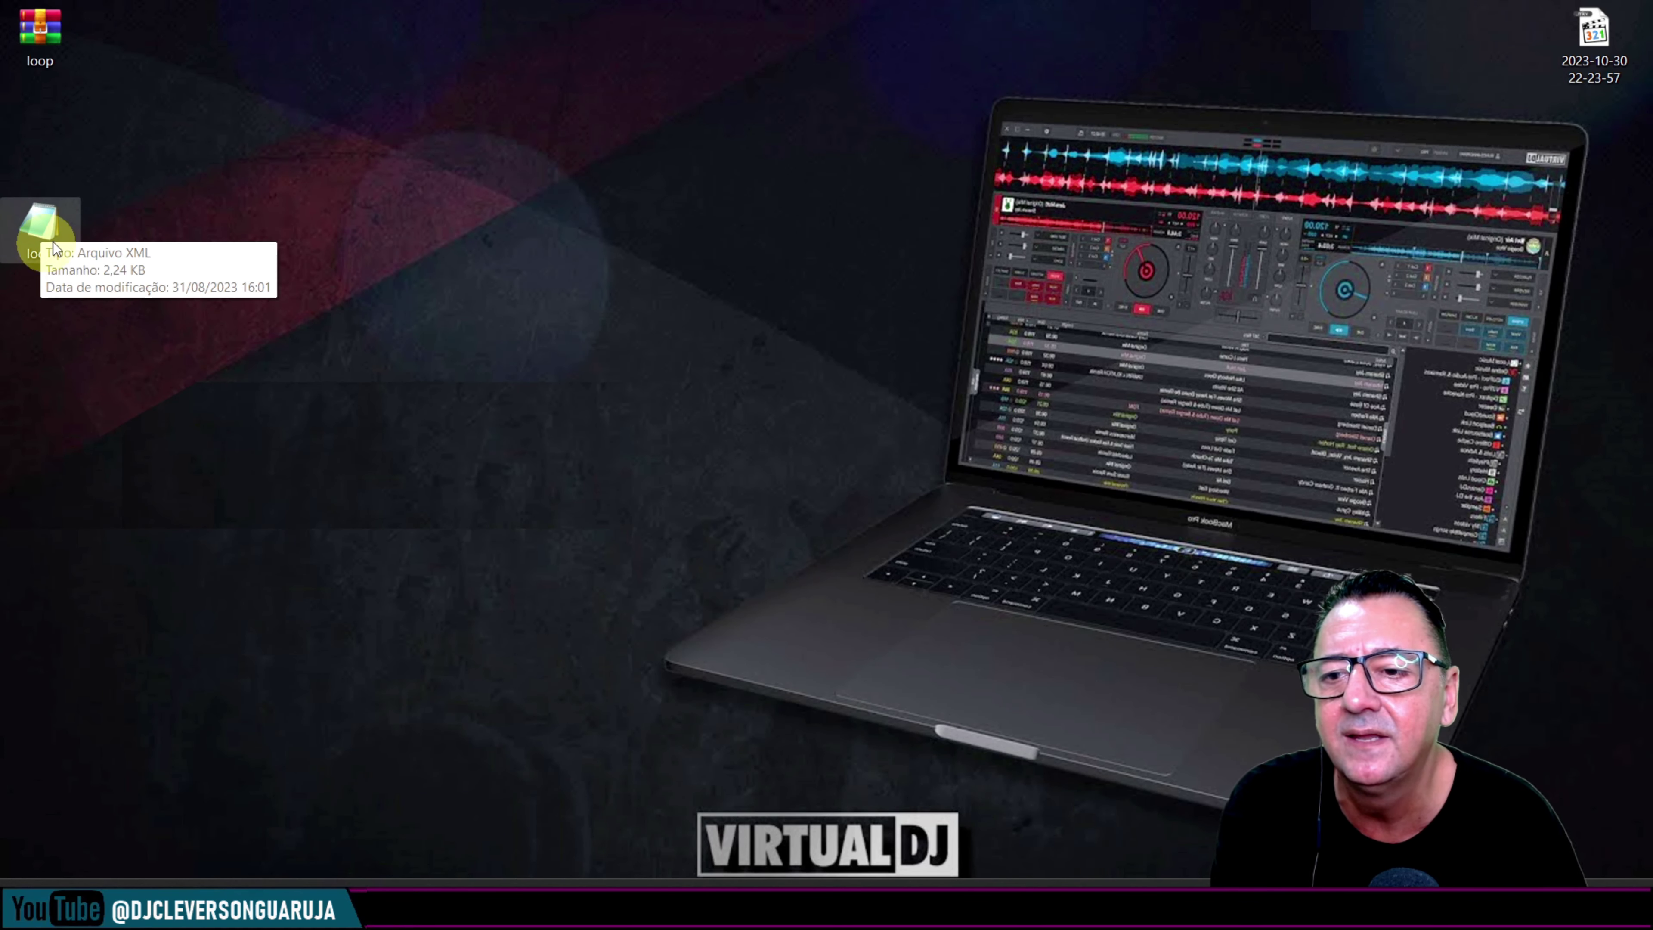
click(37, 343)
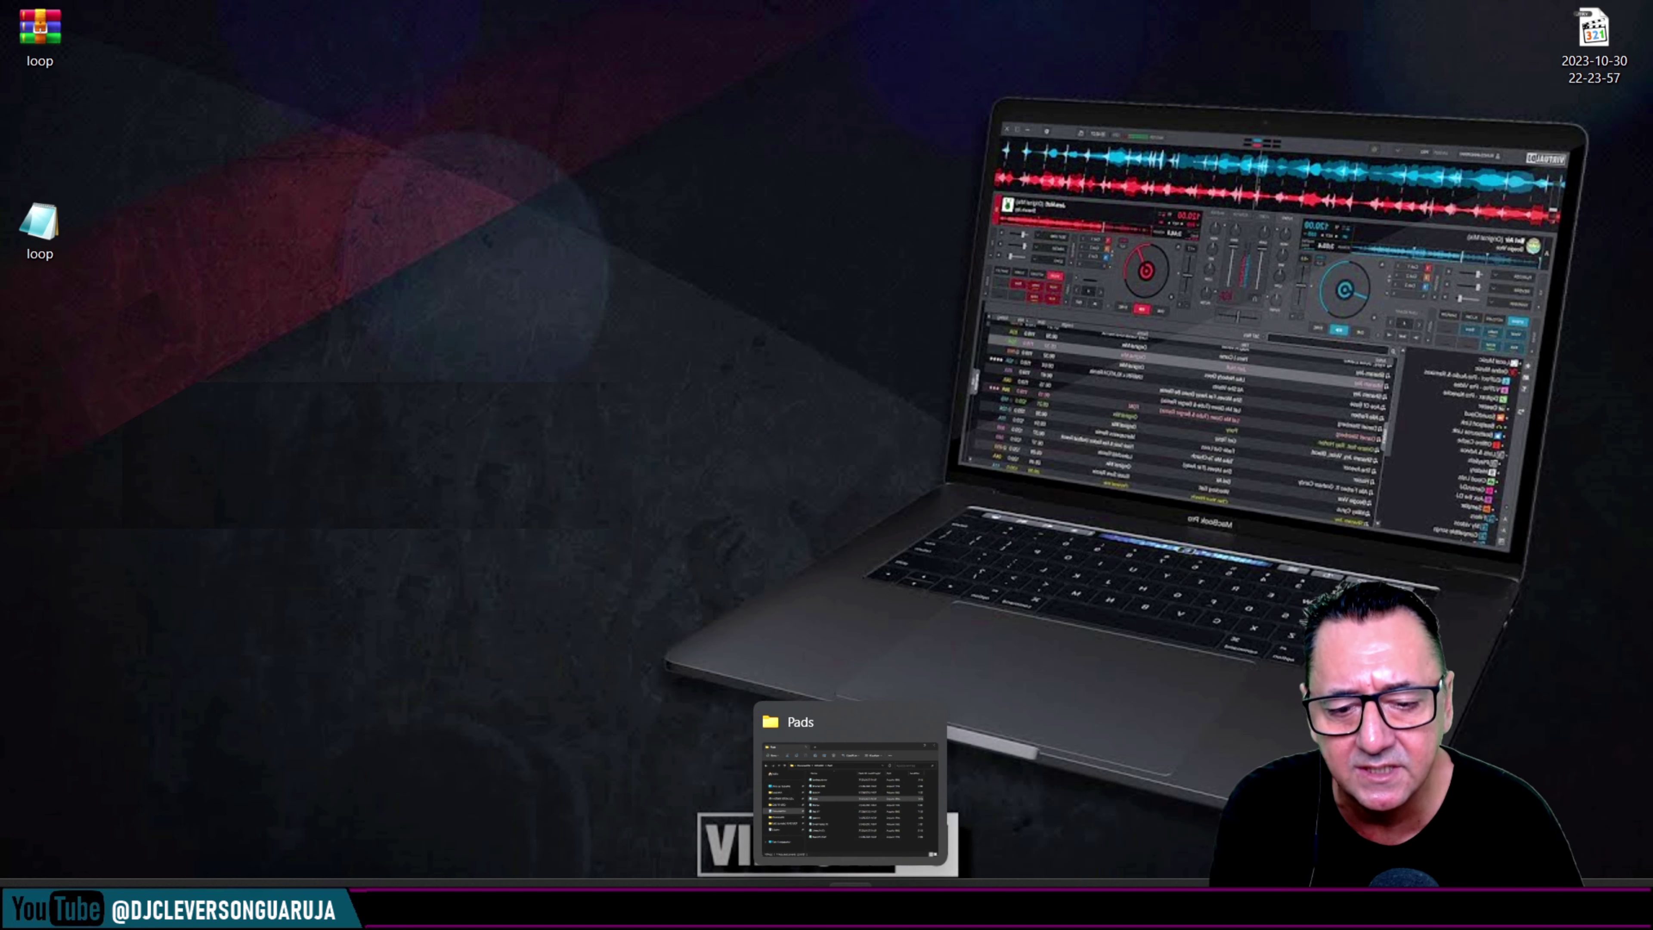
Open the Pads folder inside Documents > VirtualDJ in the file manager.
click(850, 908)
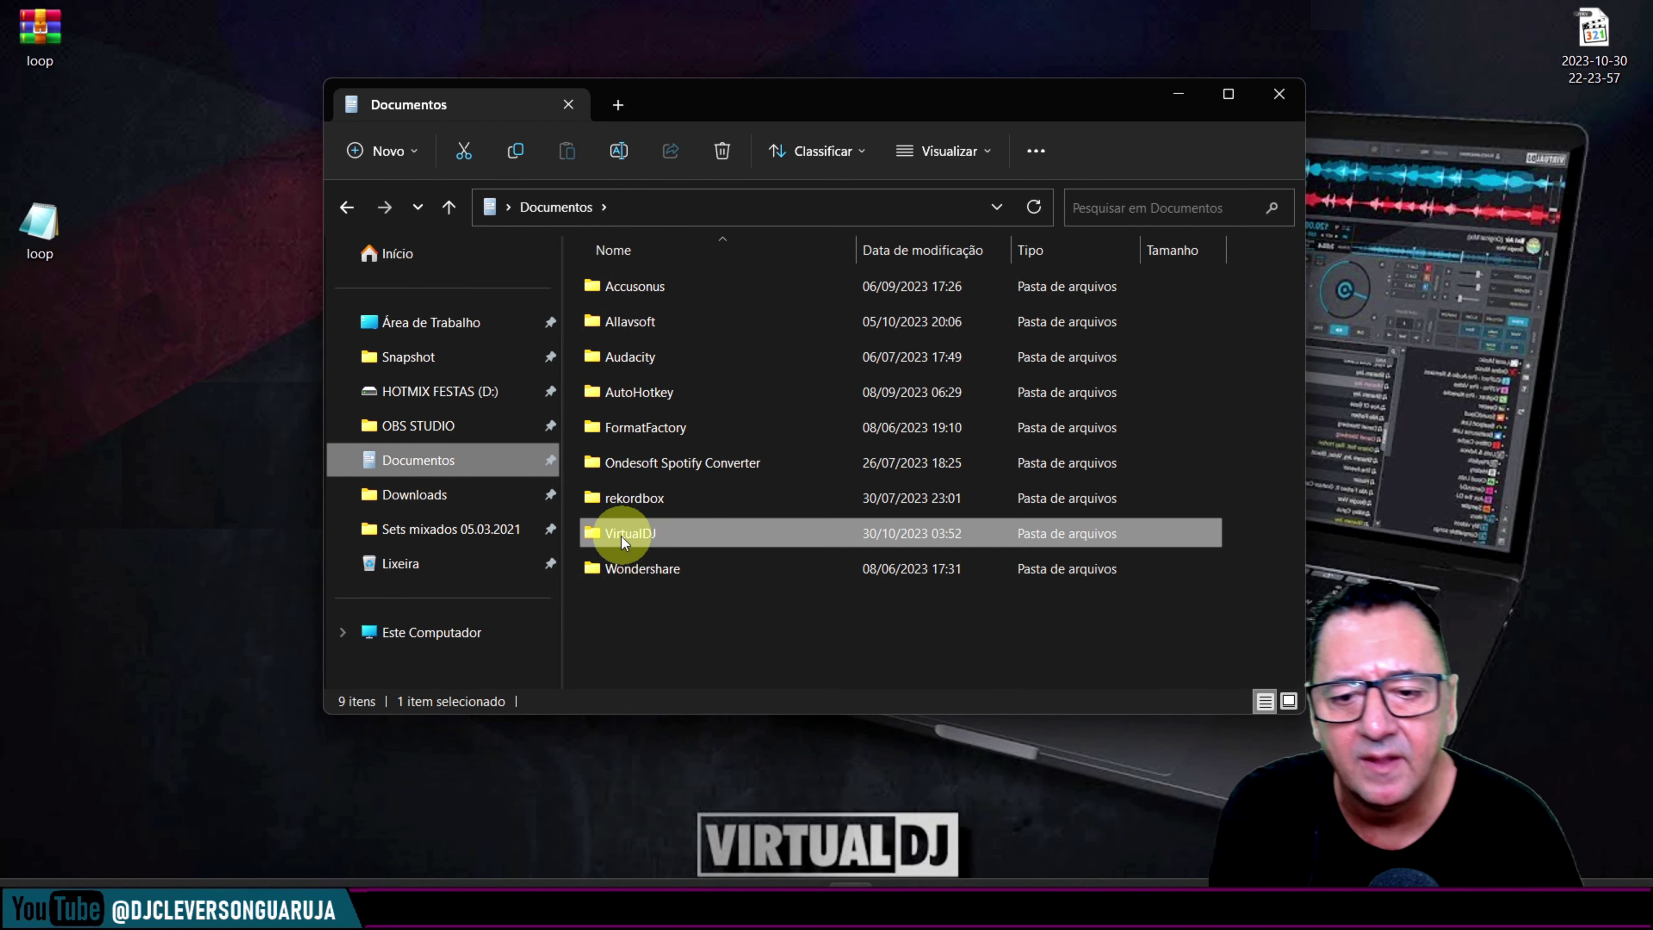
double_click(647, 540)
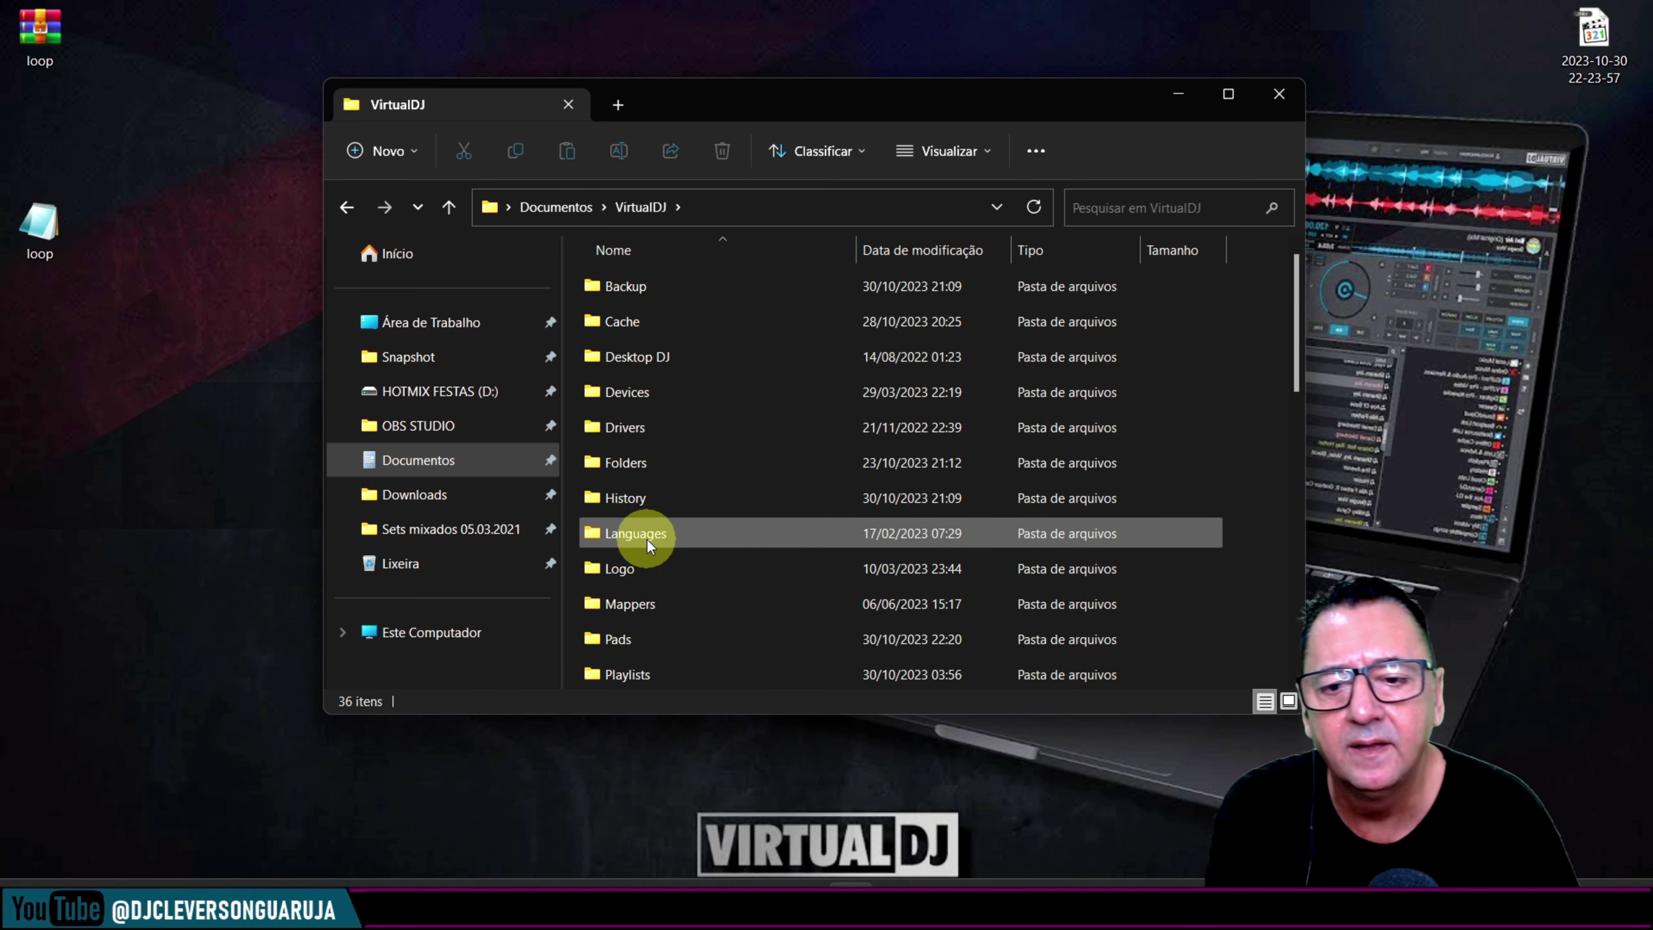
scroll(647, 399, down, 1)
scroll(646, 403, down, 1)
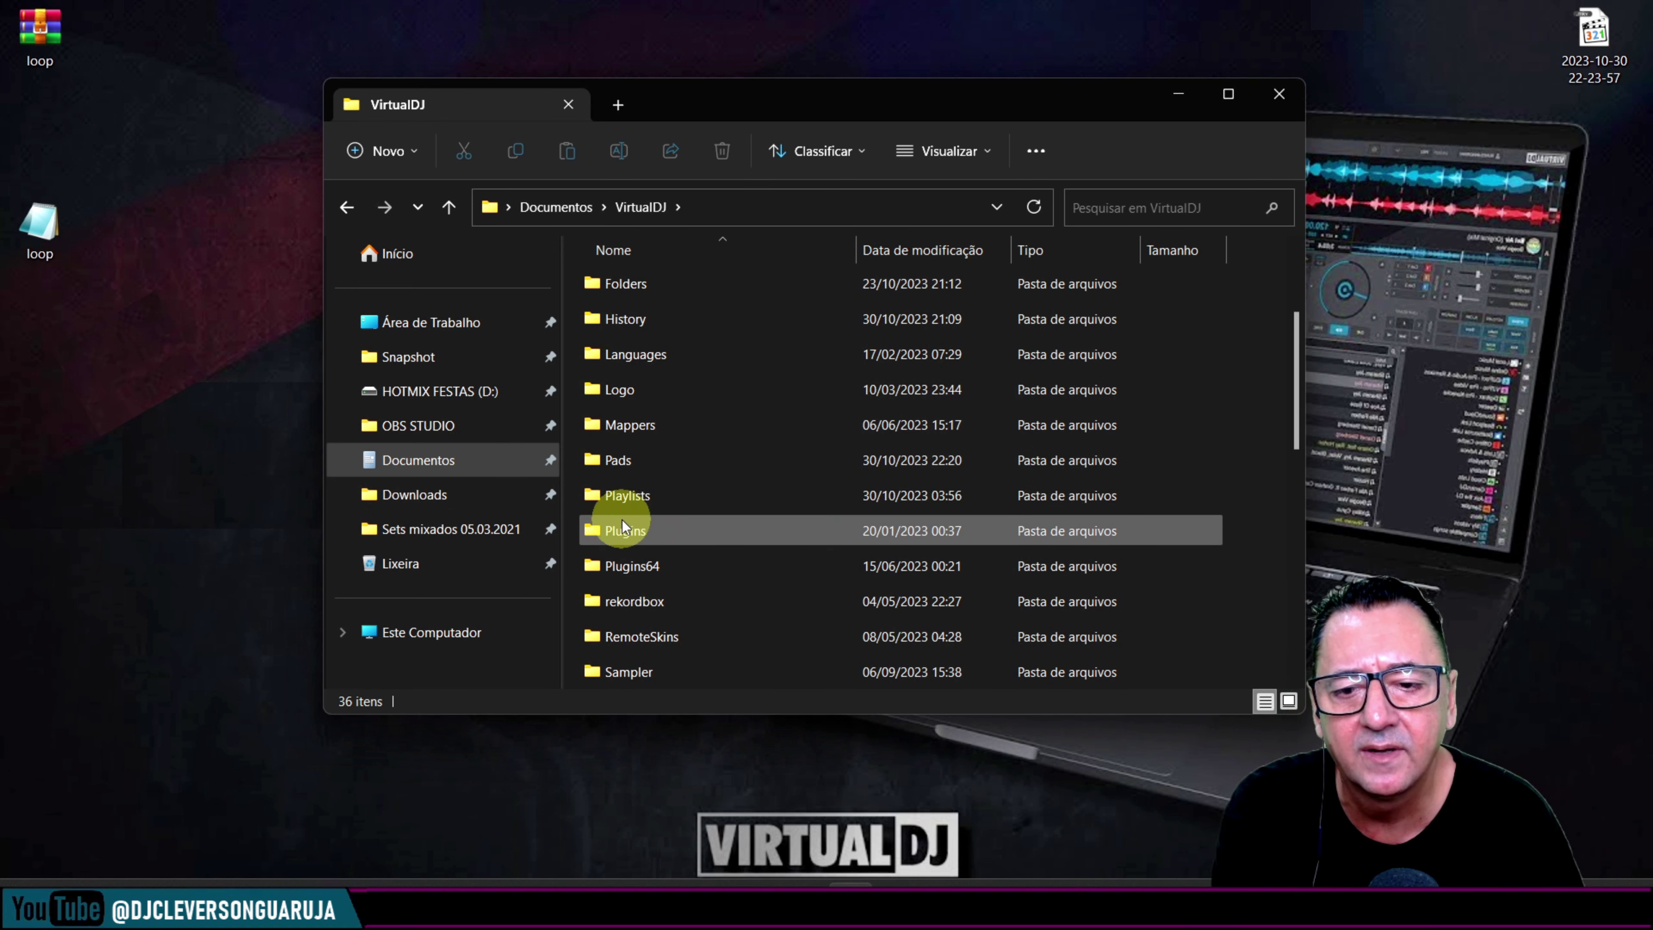
double_click(626, 462)
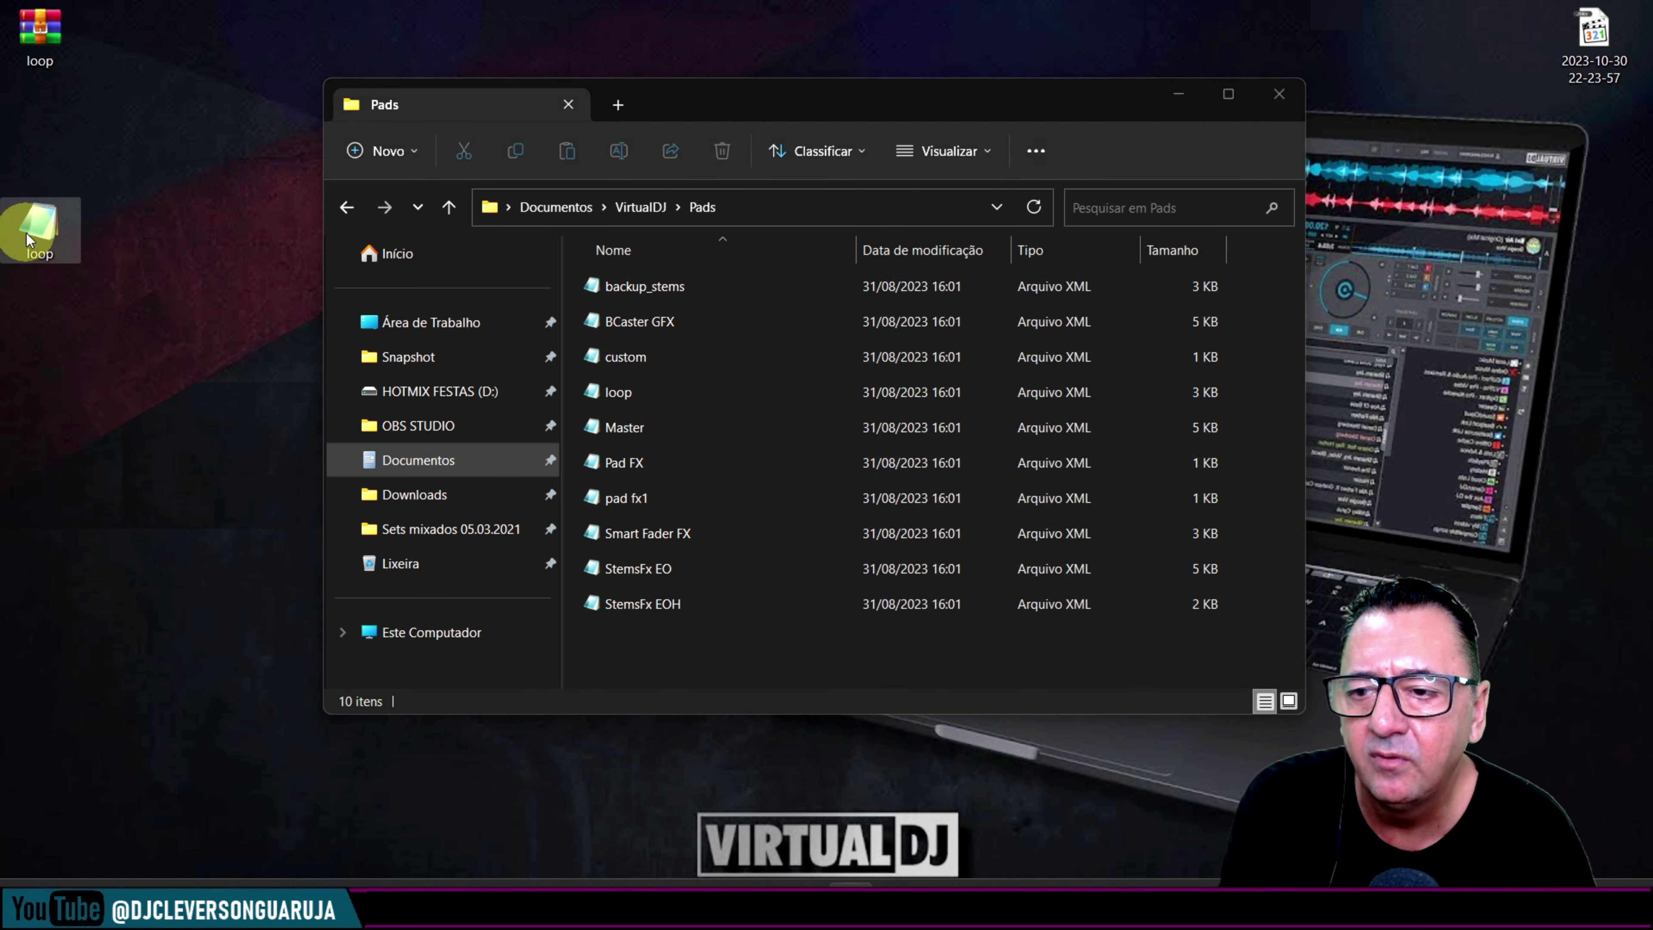
Move loop.xml from the desktop into the Pads folder, replacing the existing file, and close the folder window.
drag(40, 225, 645, 629)
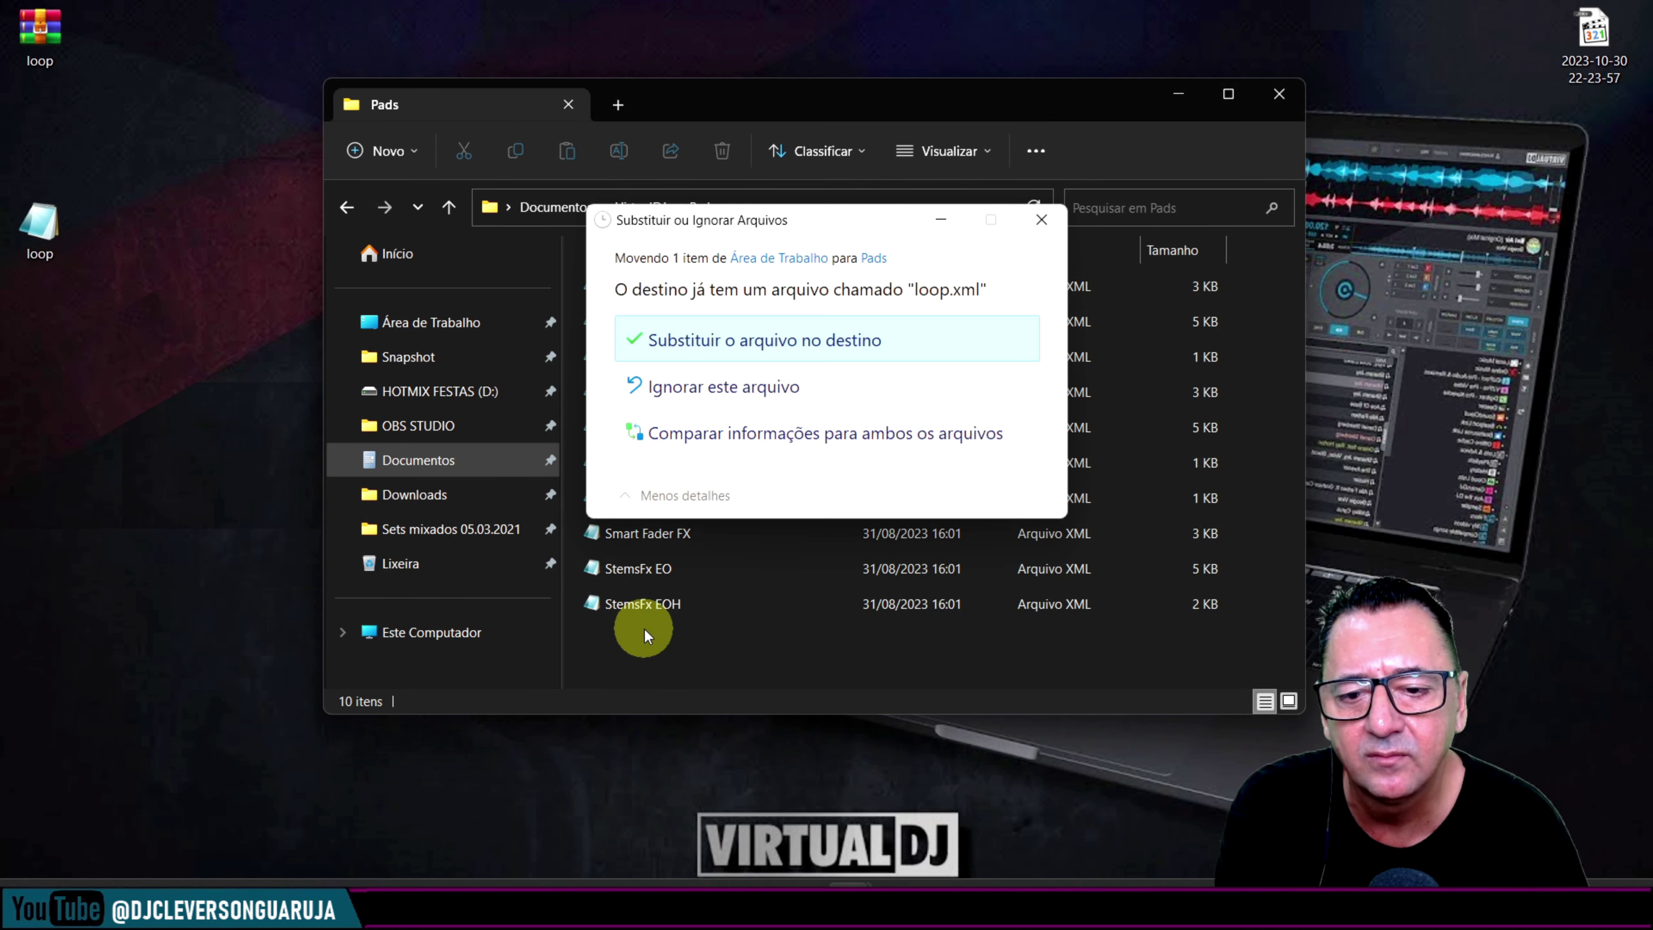
click(752, 349)
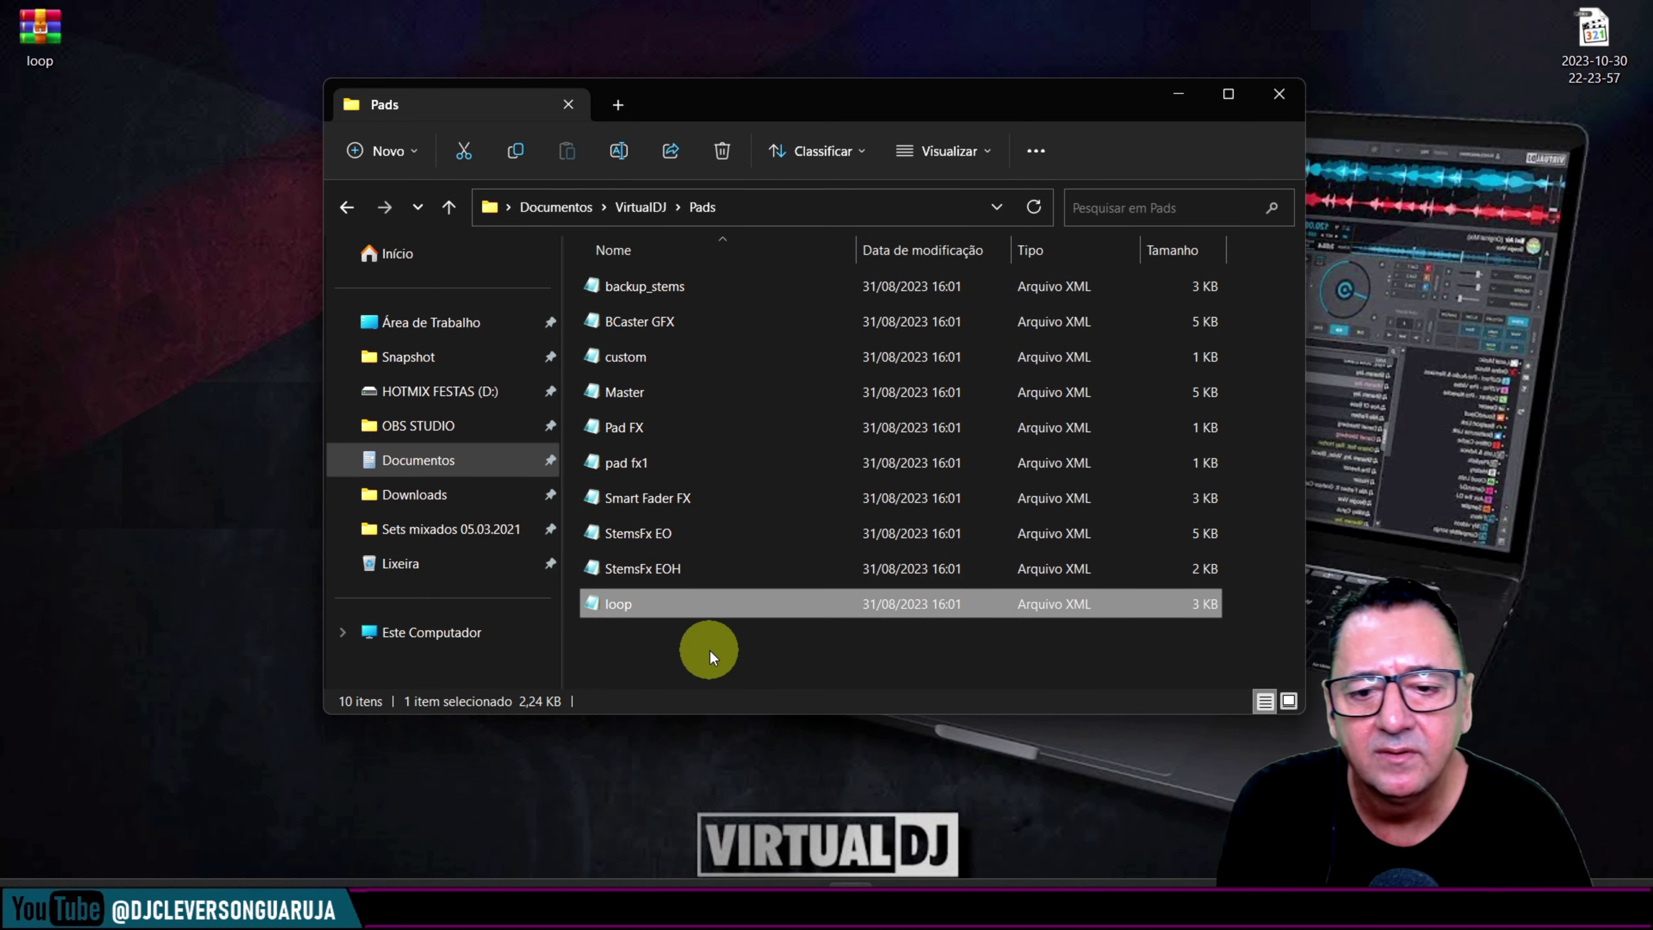
click(1279, 98)
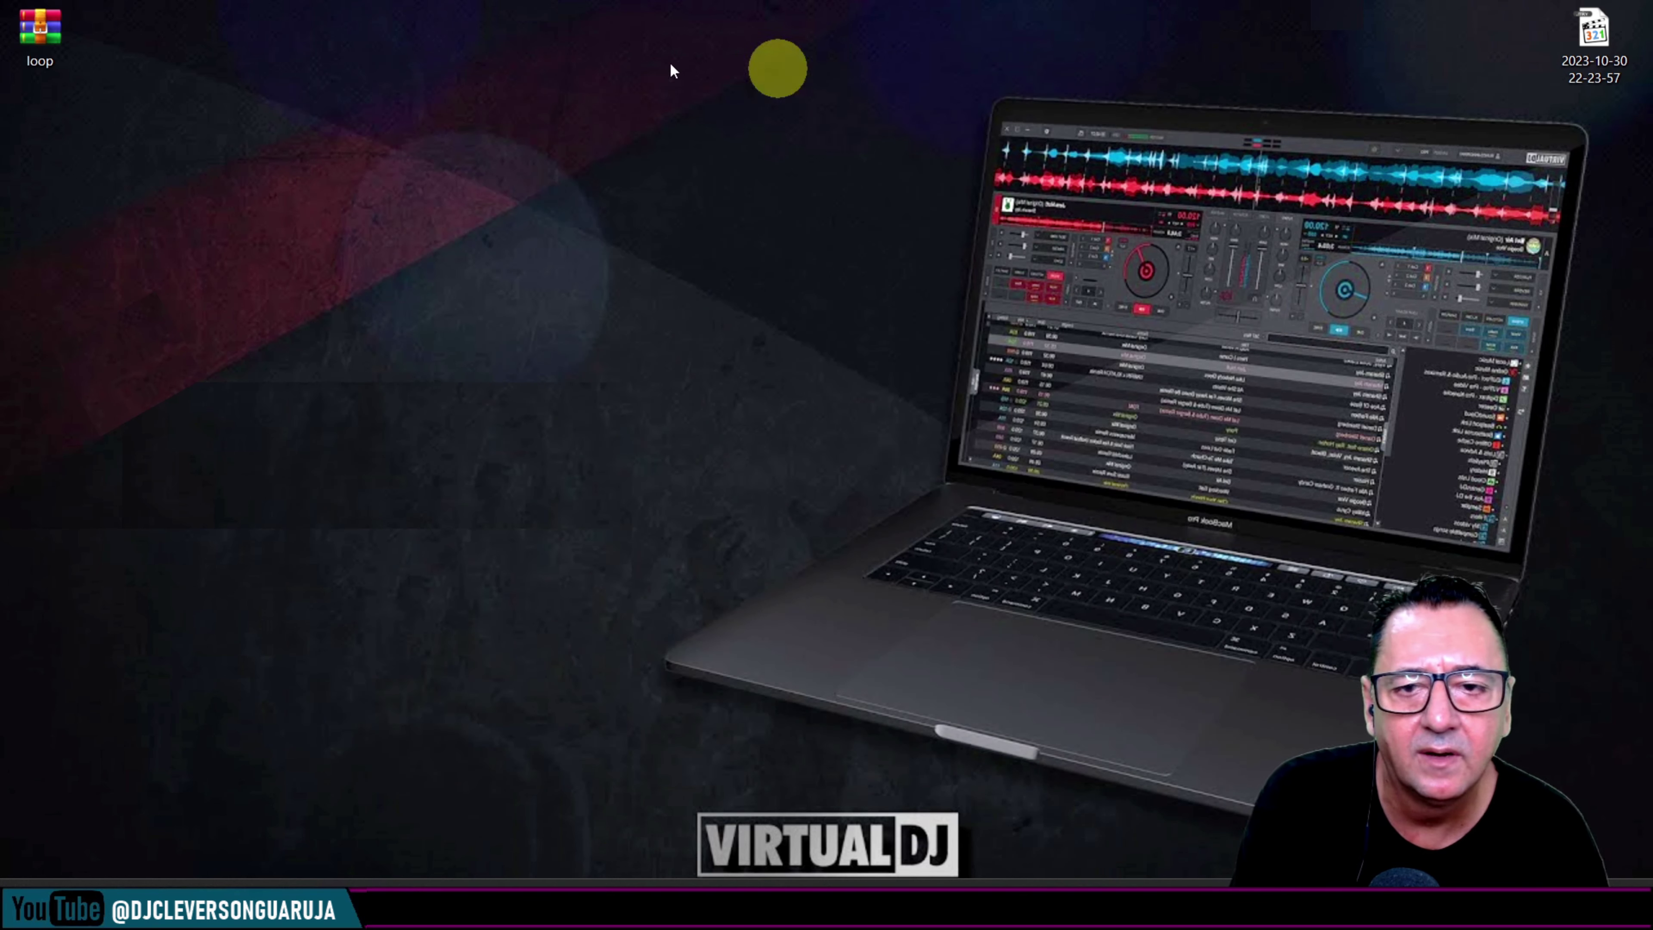
right_click(310, 52)
click(397, 145)
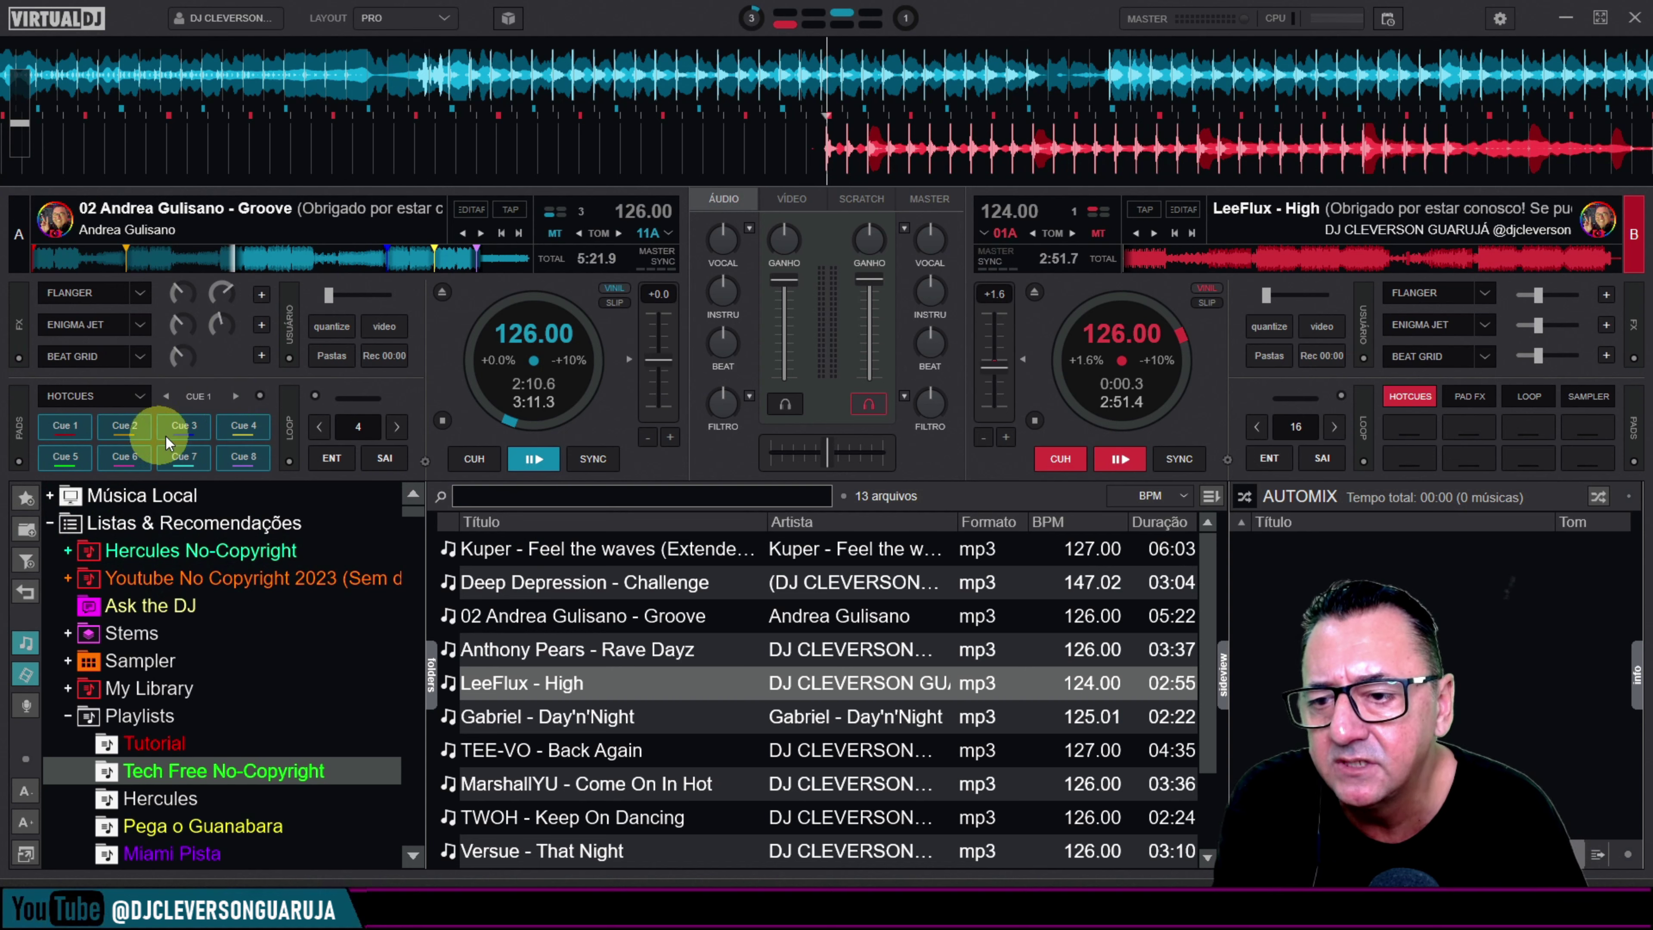
Switch deck A's single pad page to loop, and set it back to hotcues.
click(139, 398)
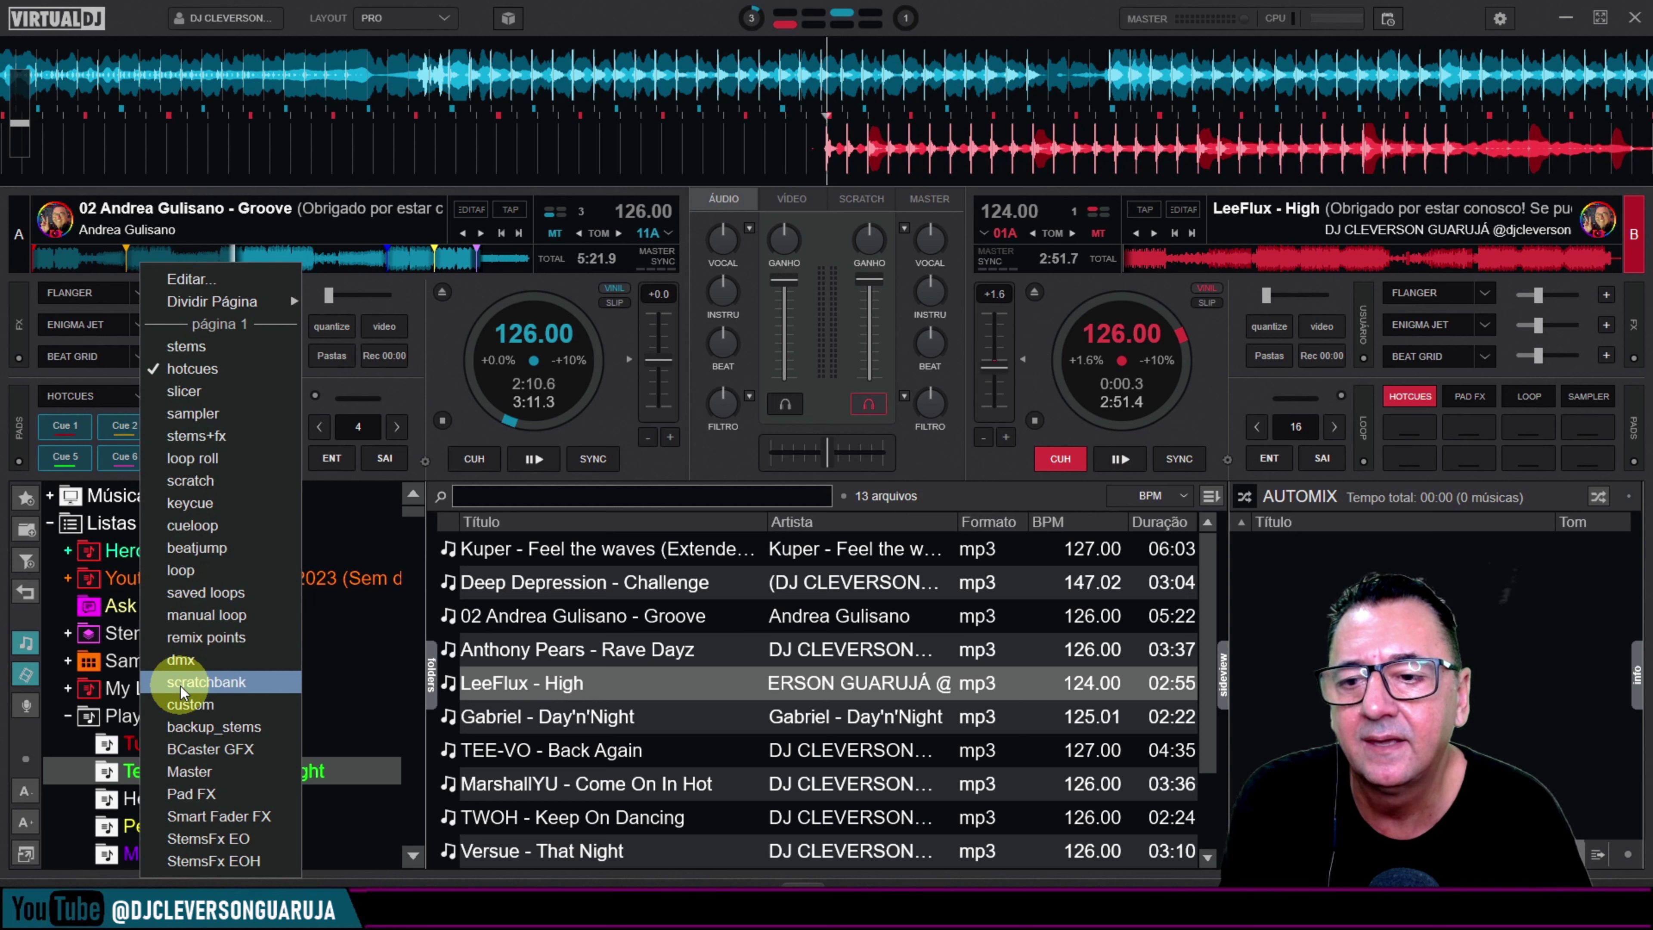
click(203, 573)
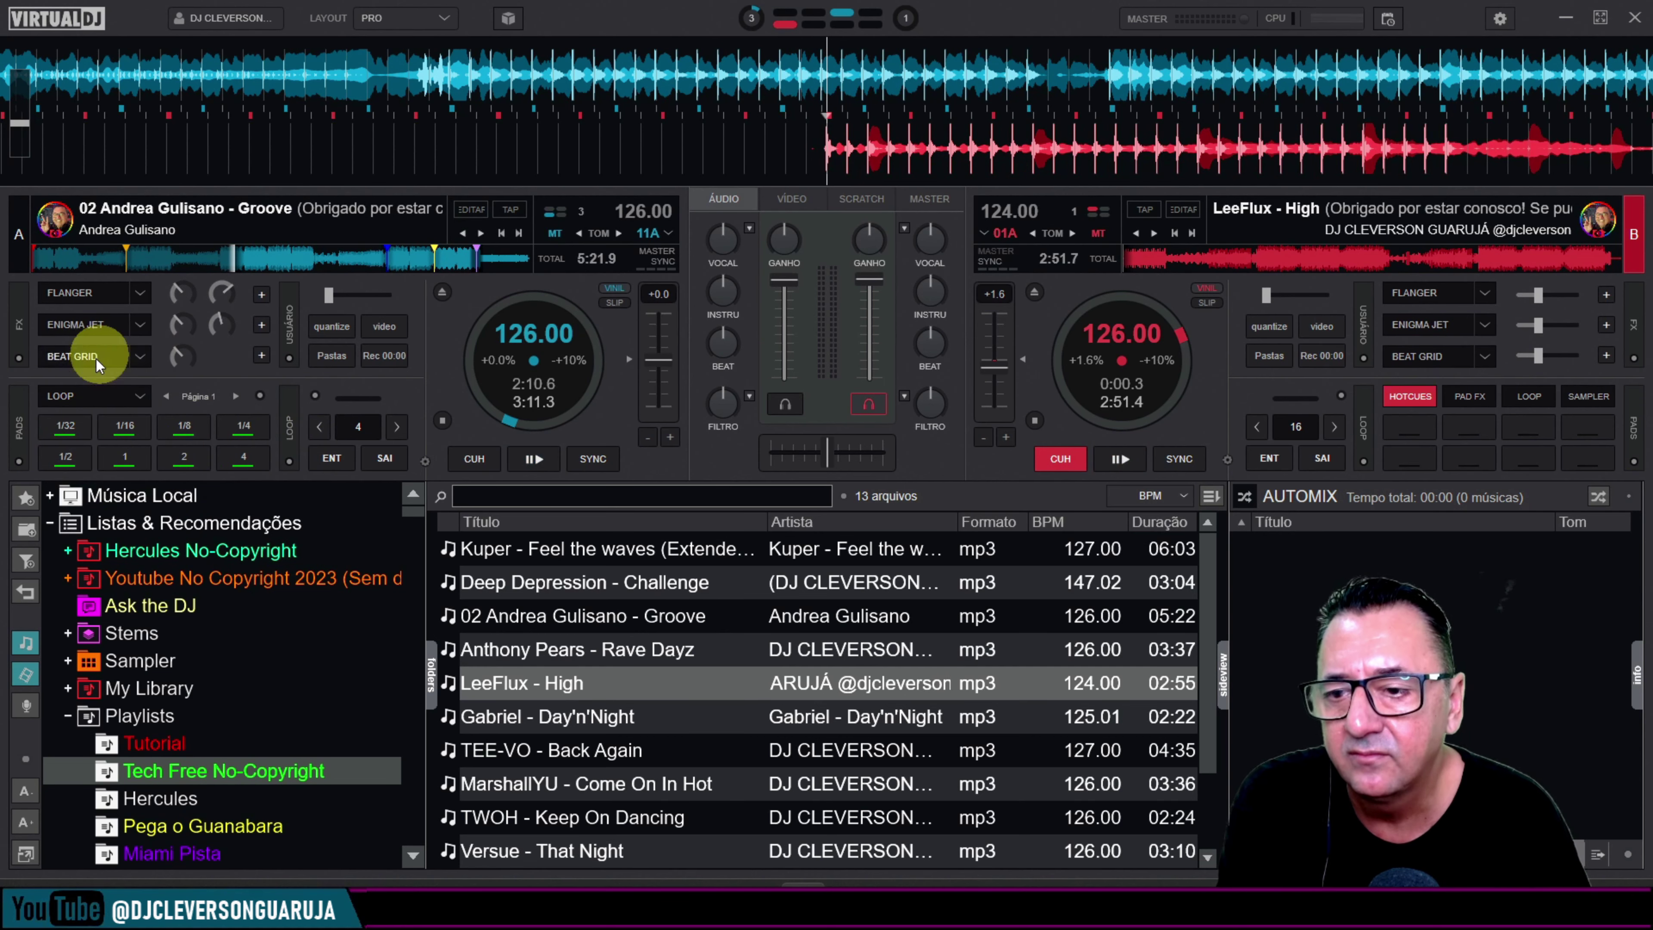
click(142, 398)
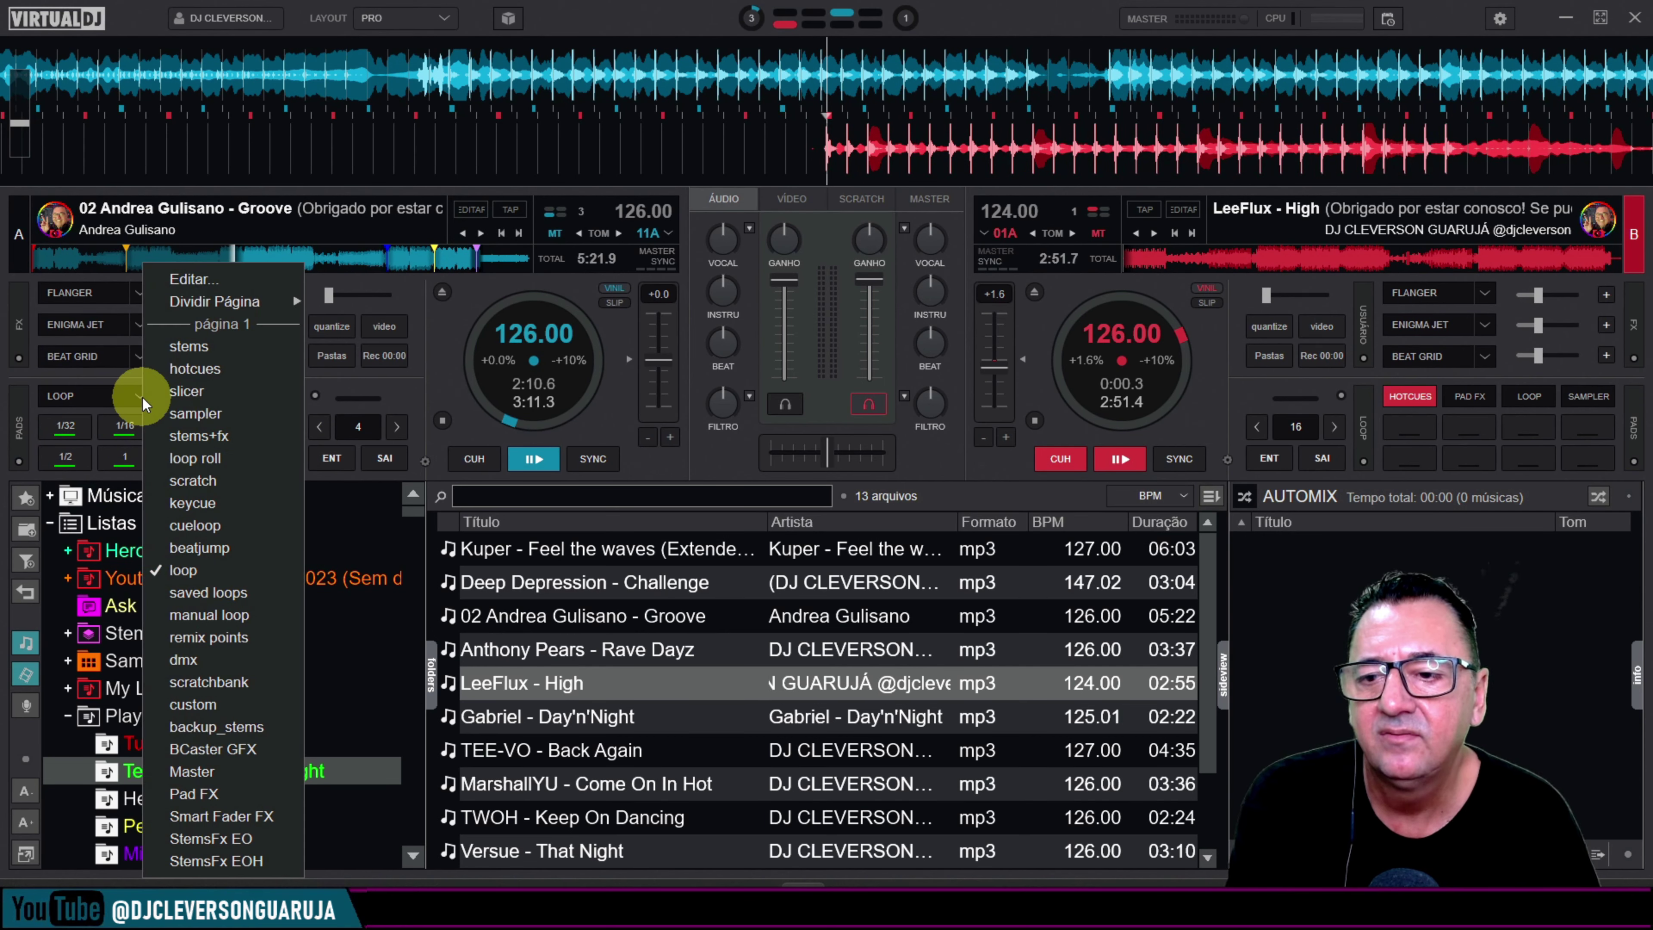
click(185, 368)
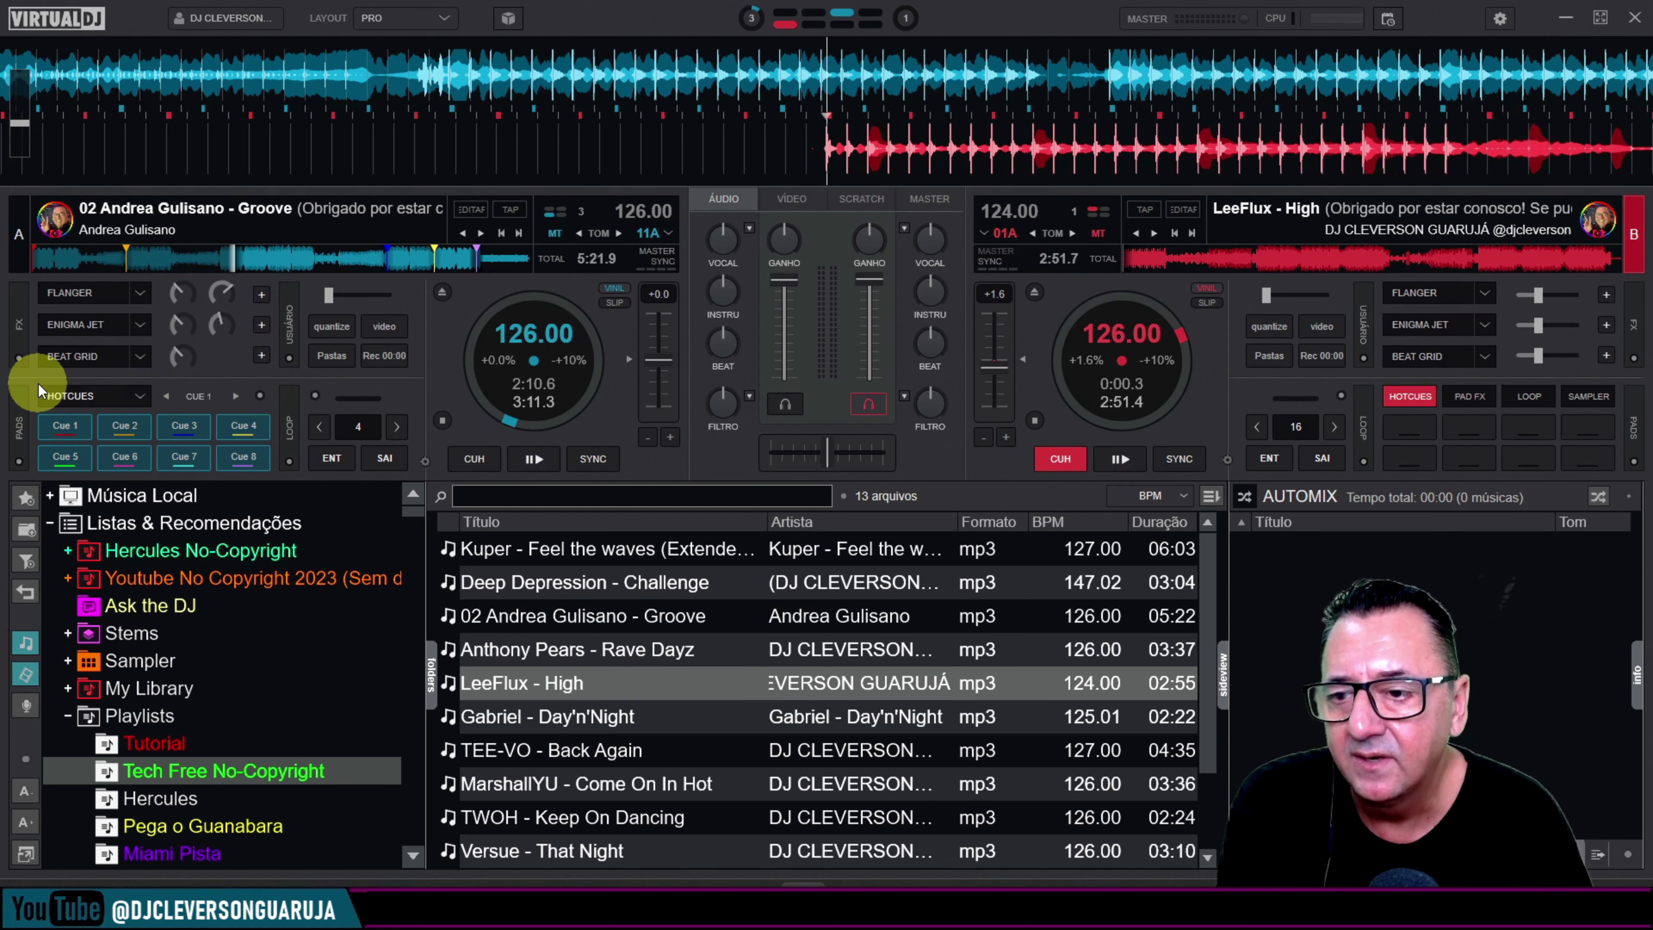
Switch deck A's pads to the four-page layout and go through its Pad FX and sampler pages.
click(20, 442)
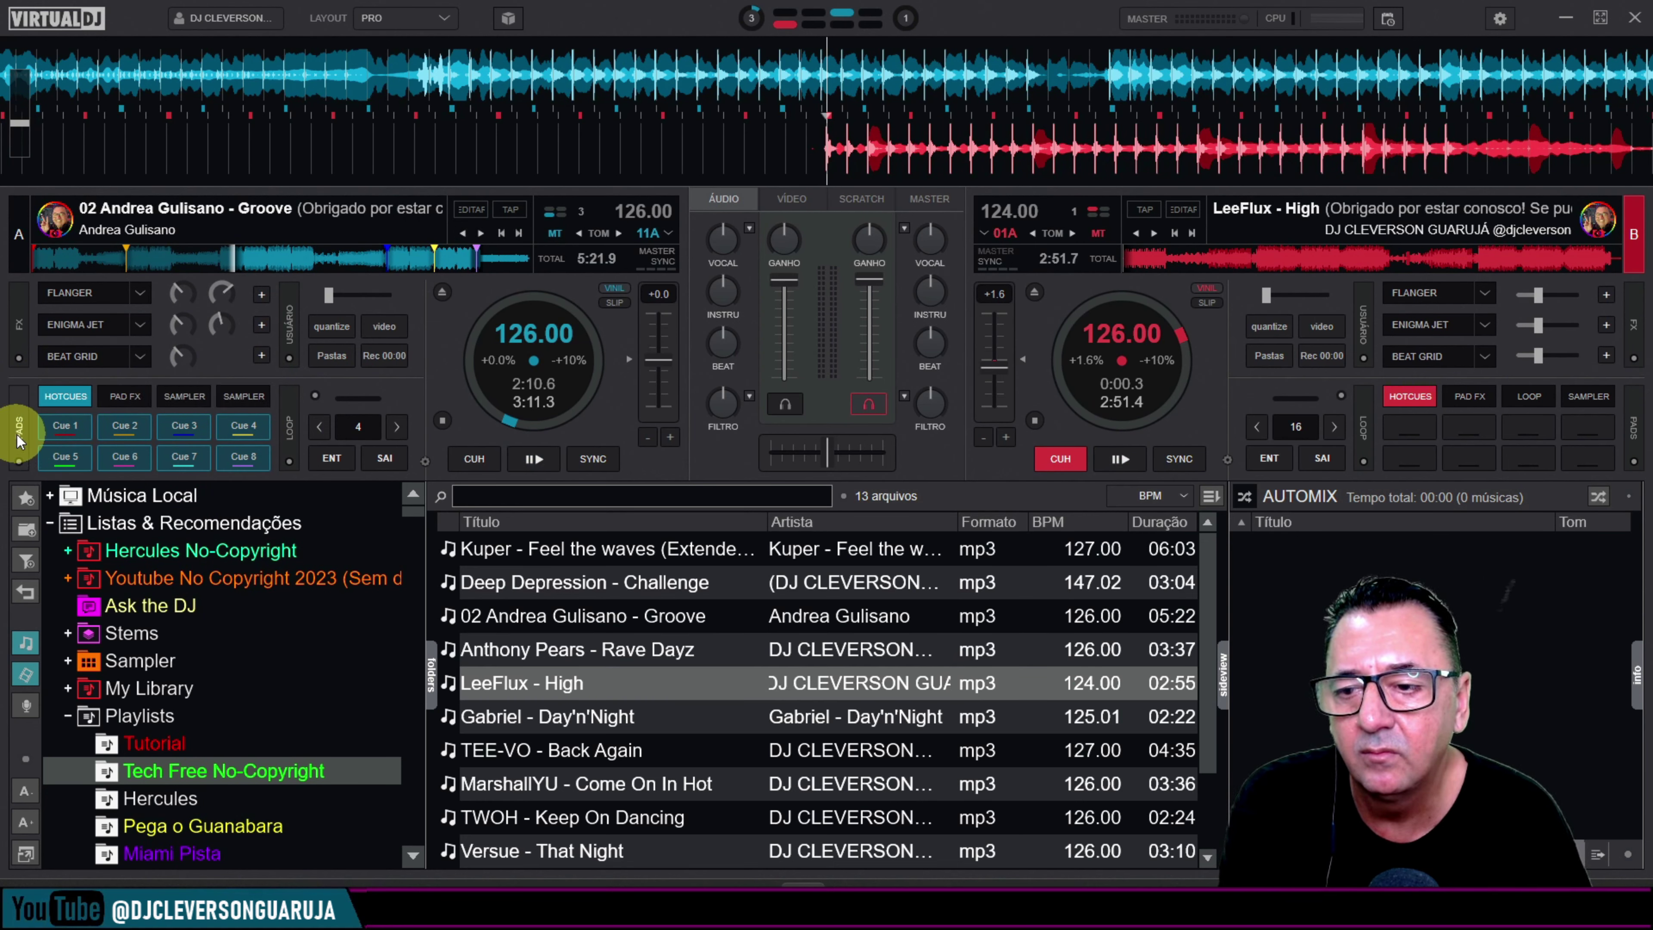
click(71, 400)
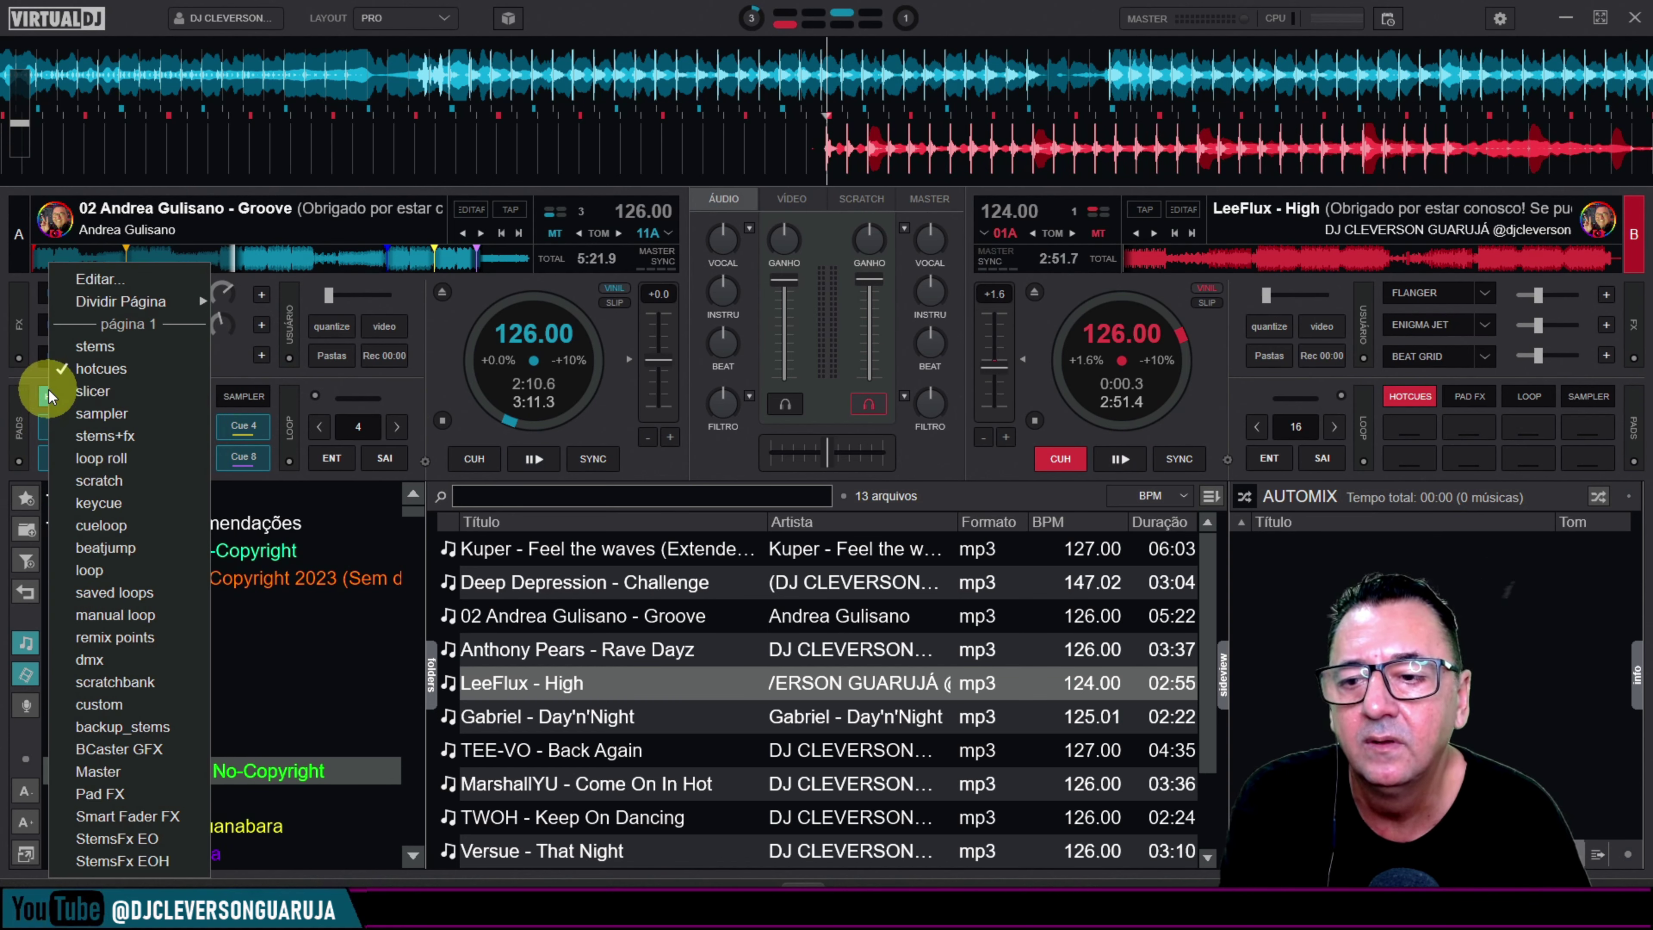
click(127, 398)
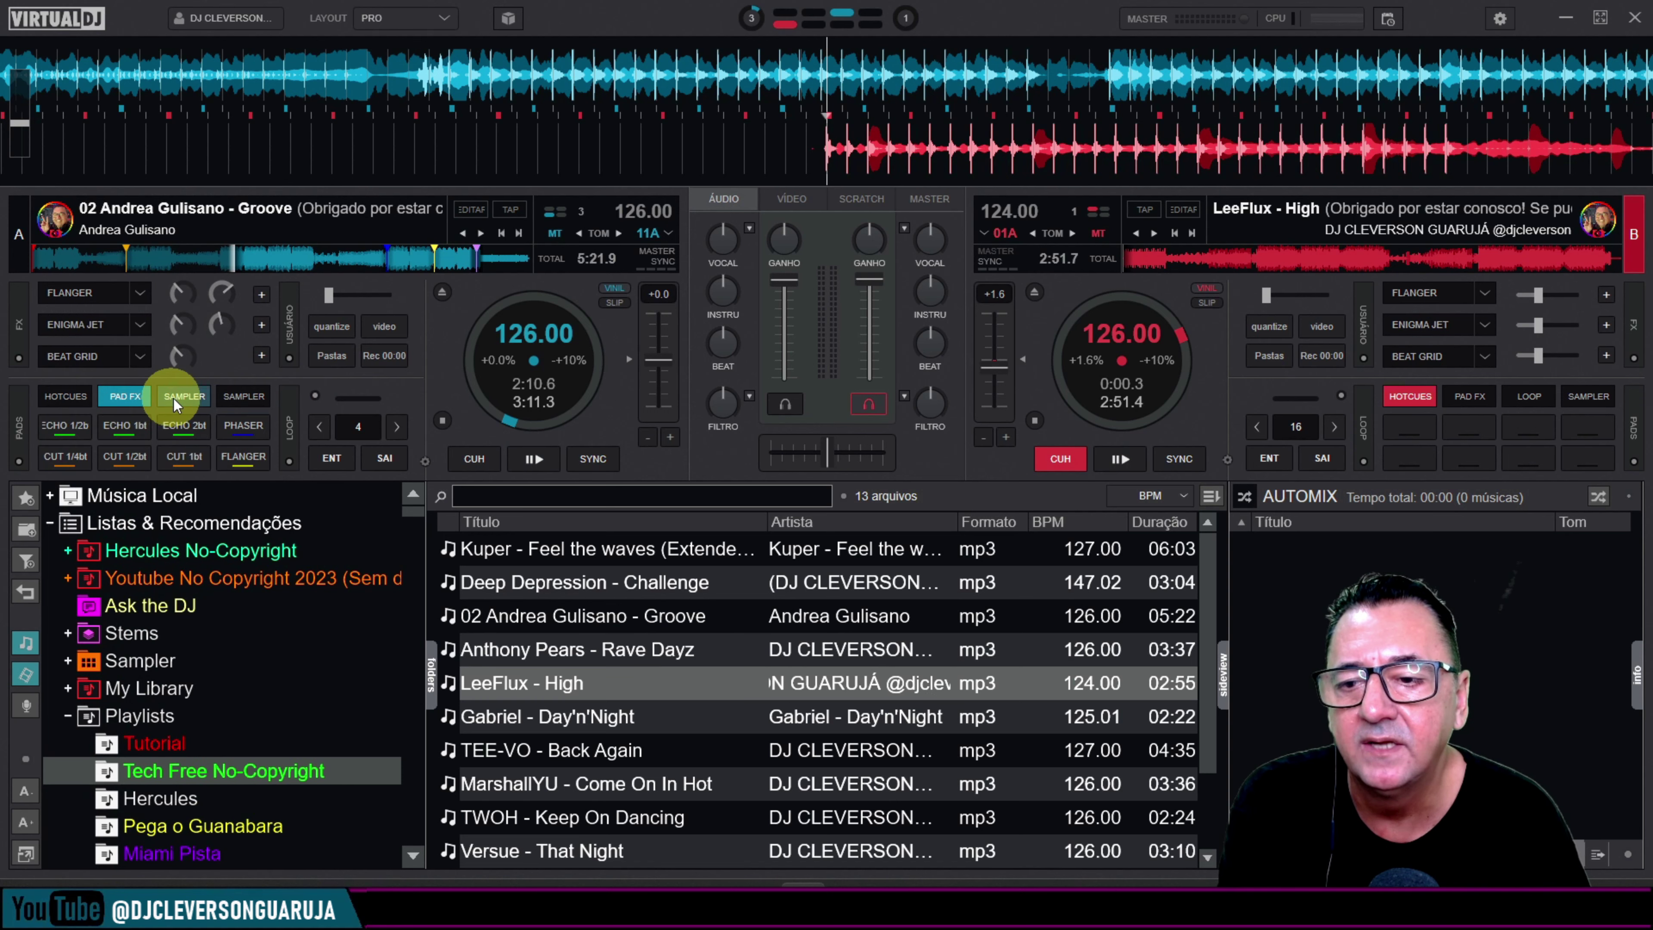
click(177, 398)
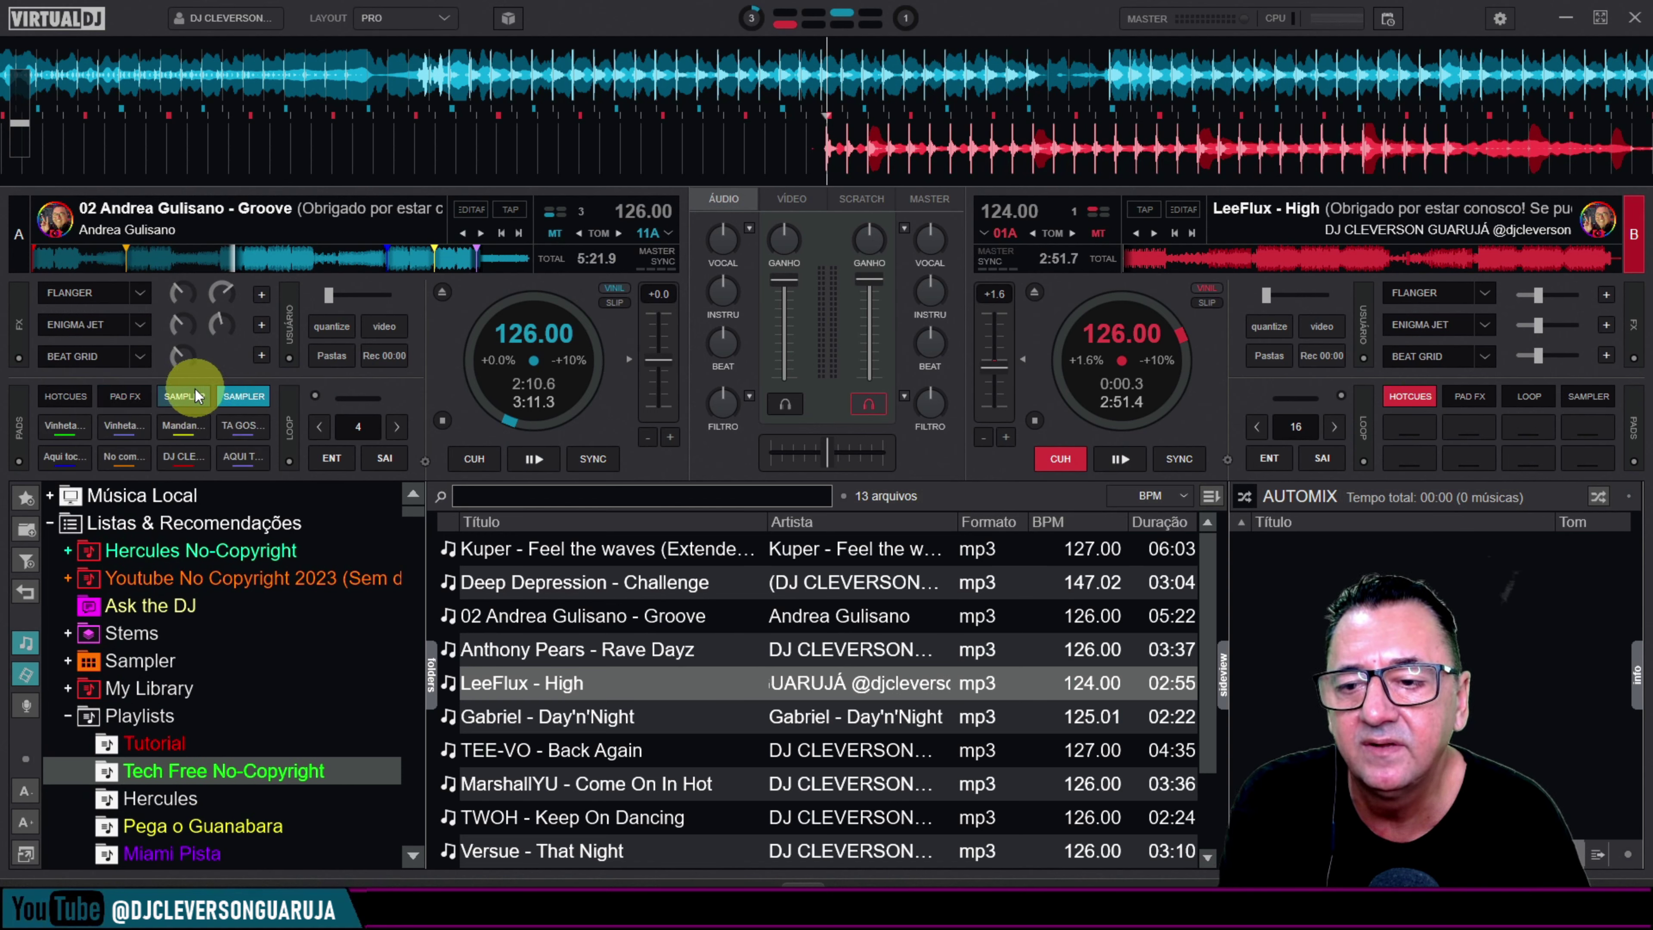
Assign the loop page to deck A's third pad slot in place of the sampler.
click(187, 396)
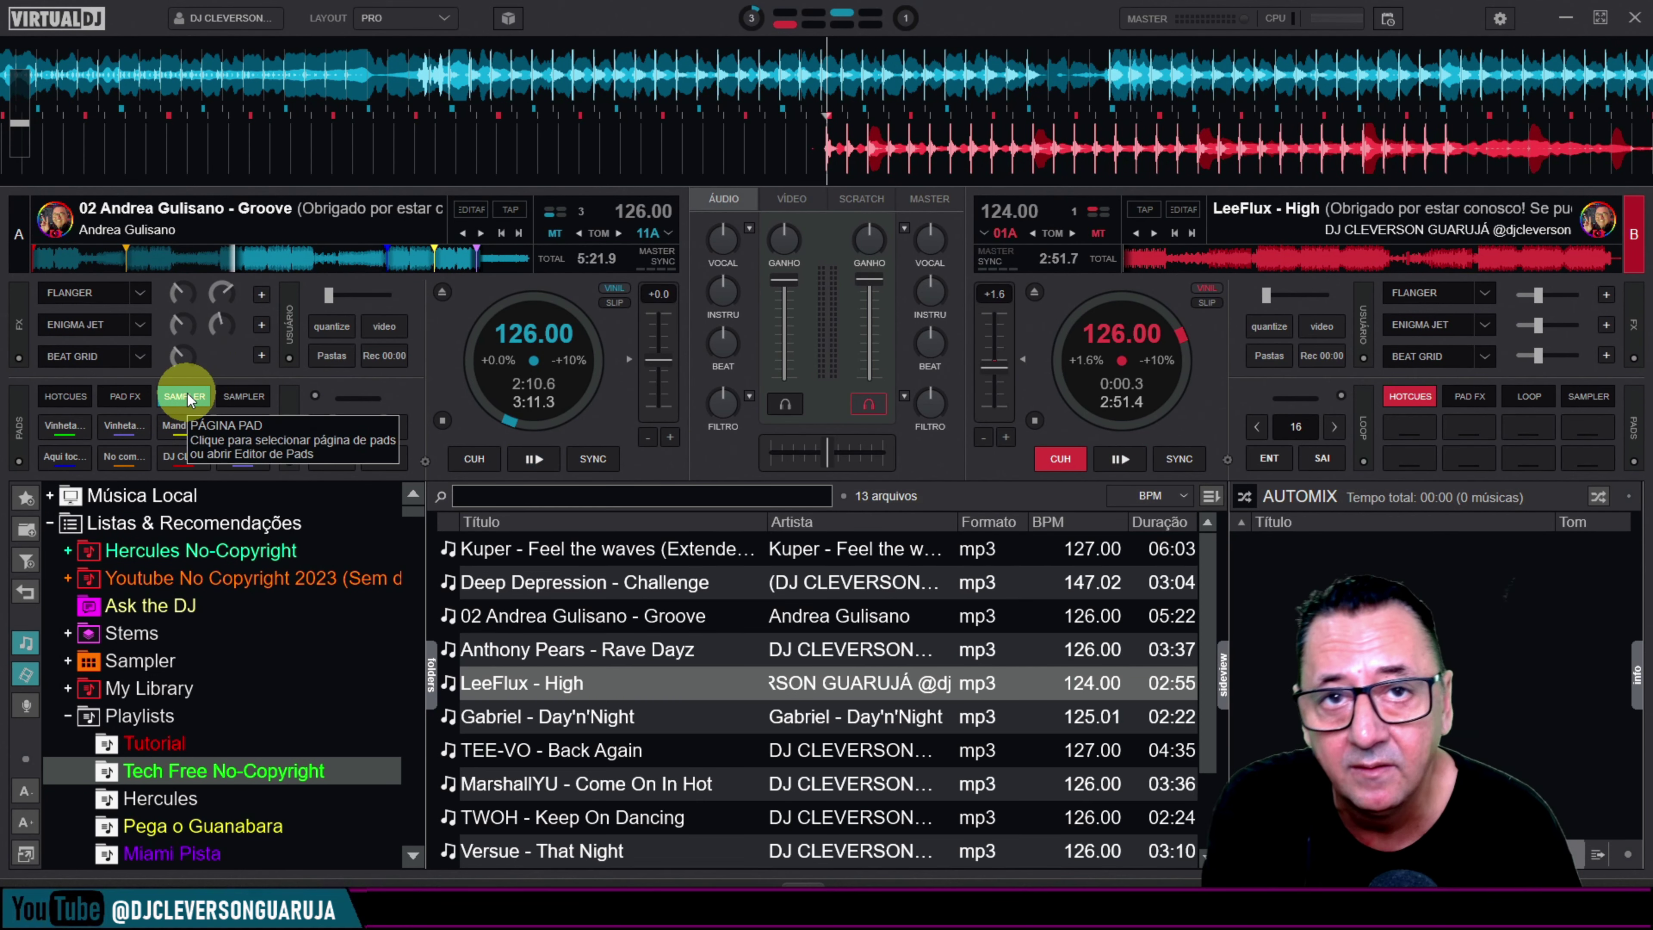
click(187, 398)
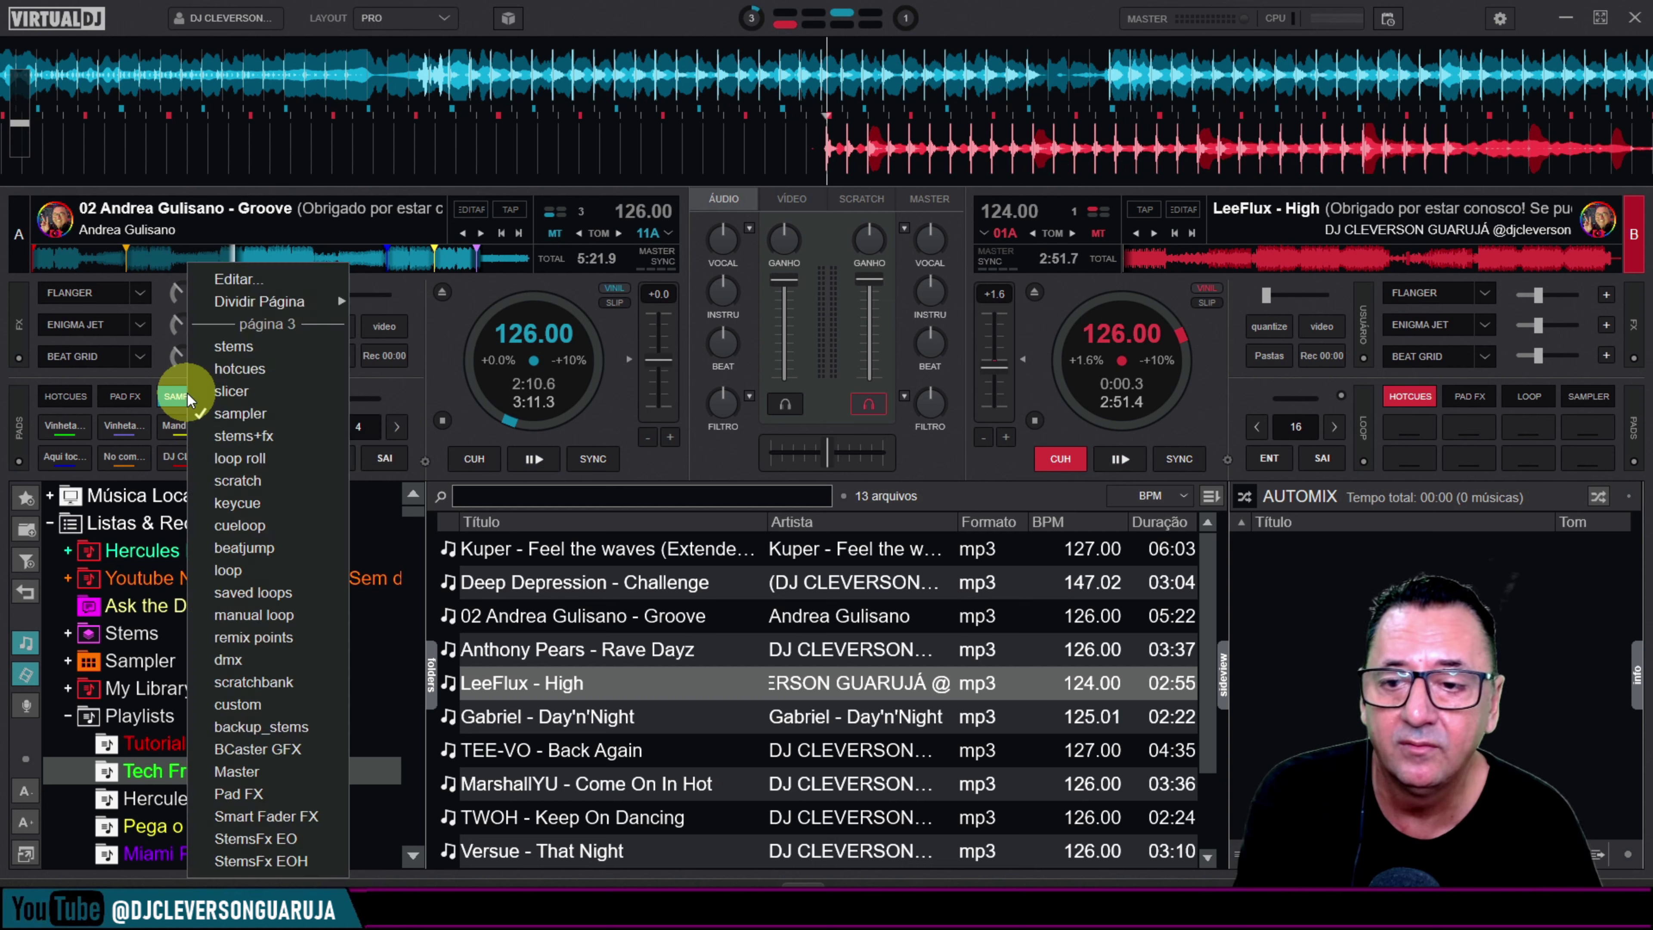
click(229, 572)
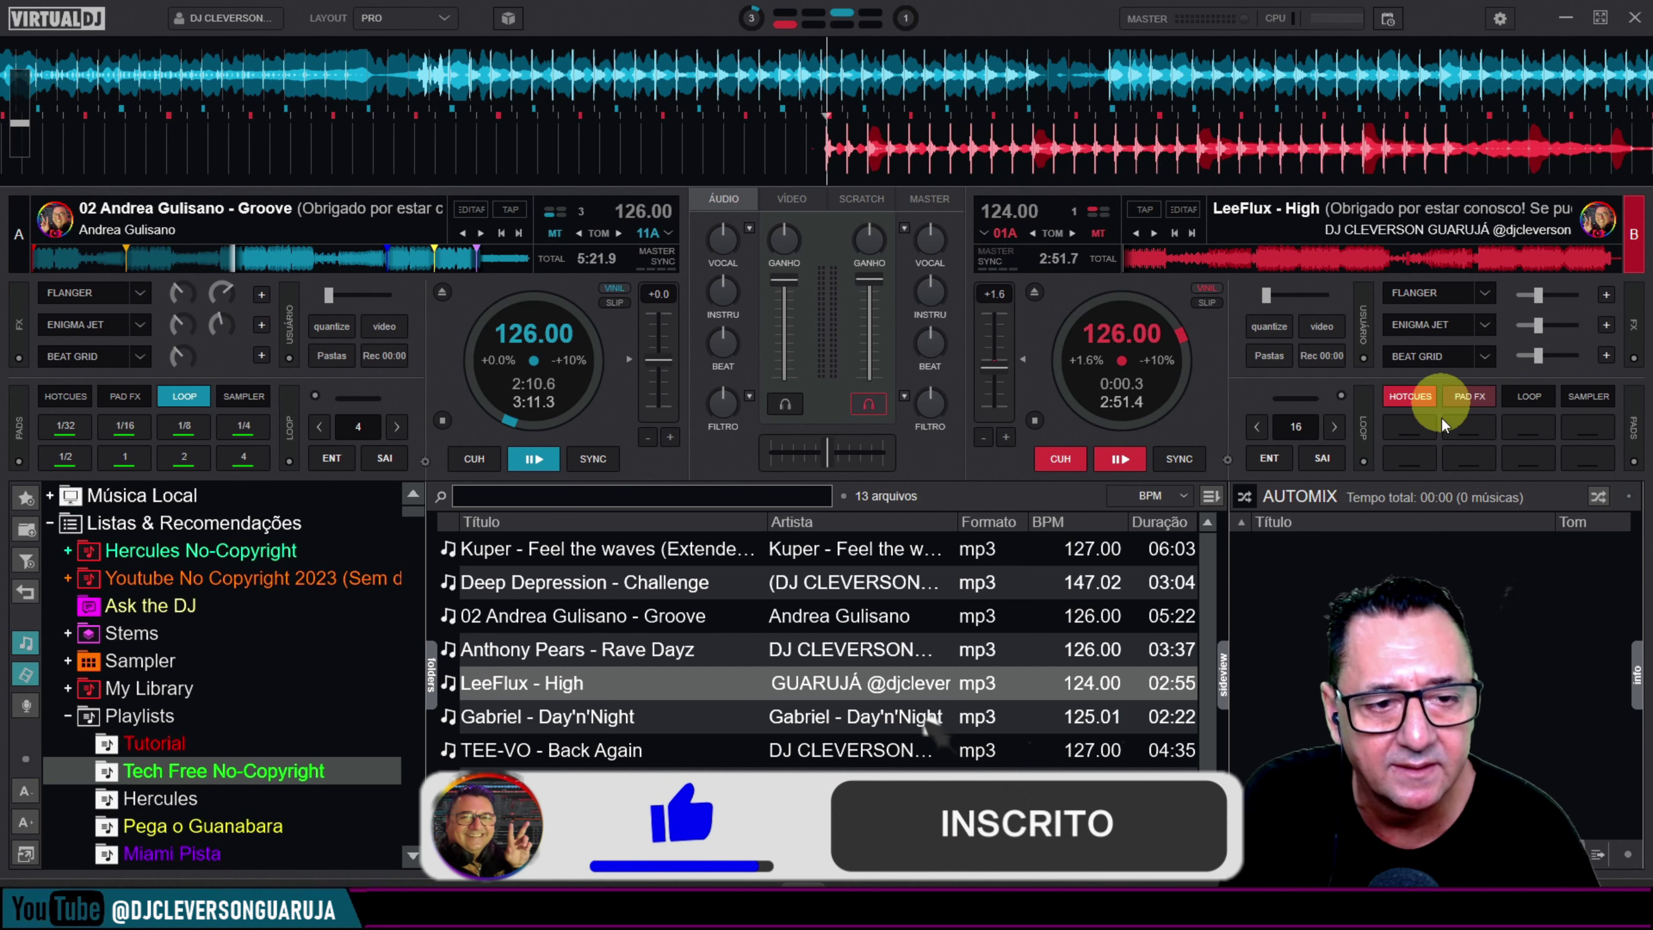
click(185, 399)
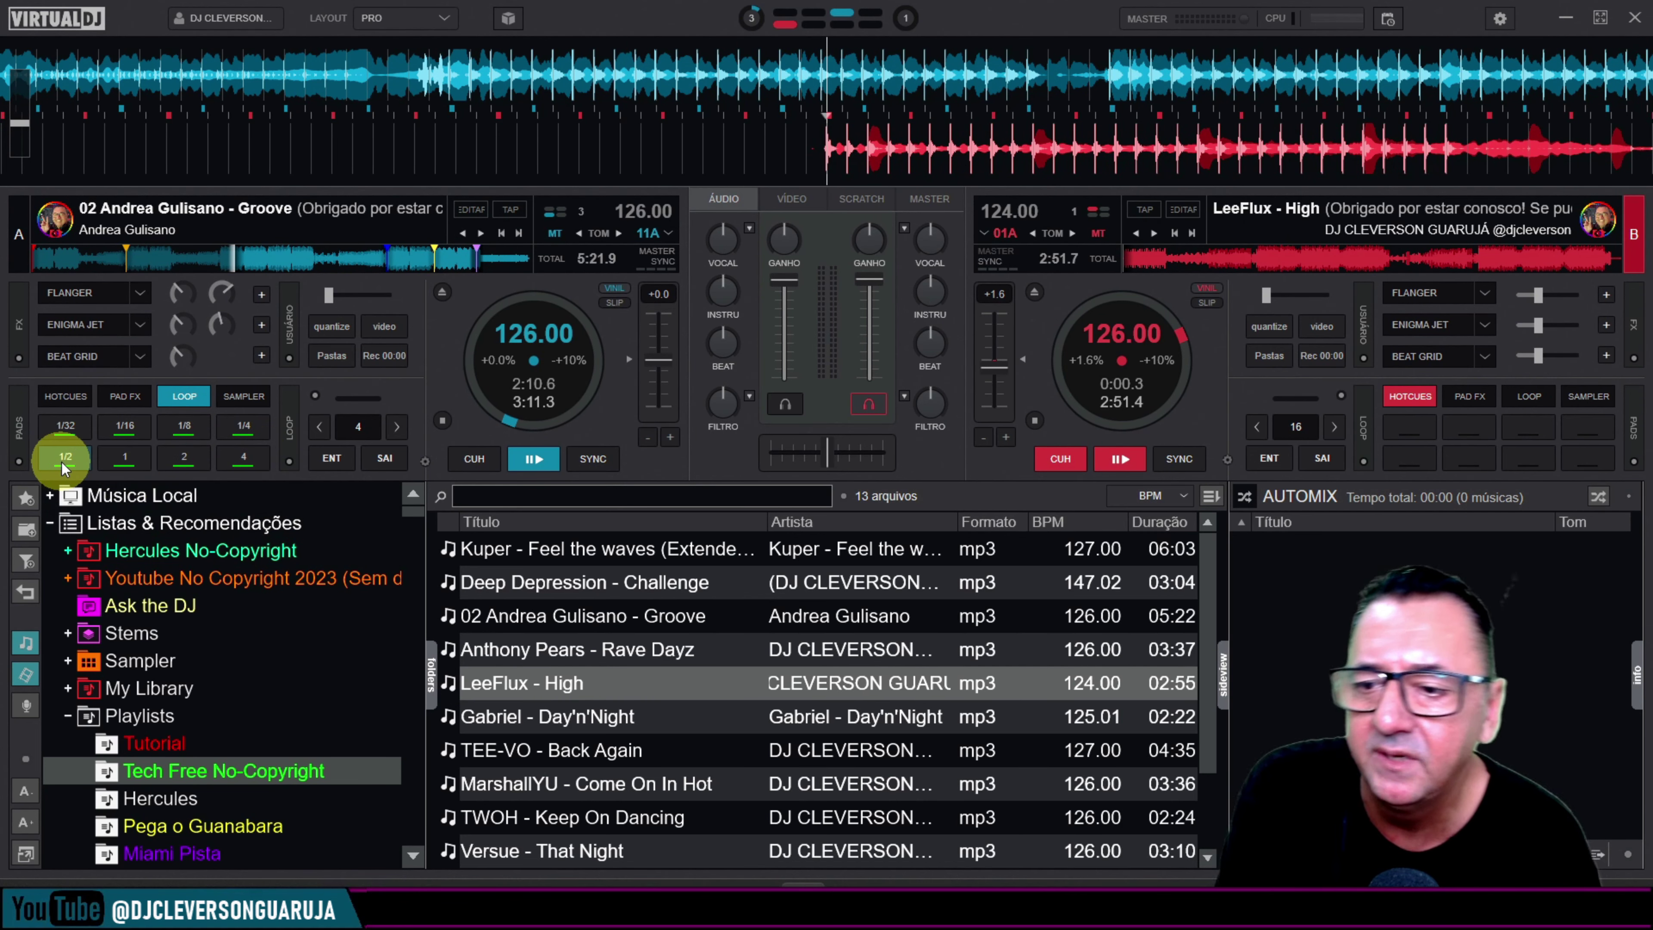
Activate a 4-beat loop on deck A with the loop pads.
click(247, 427)
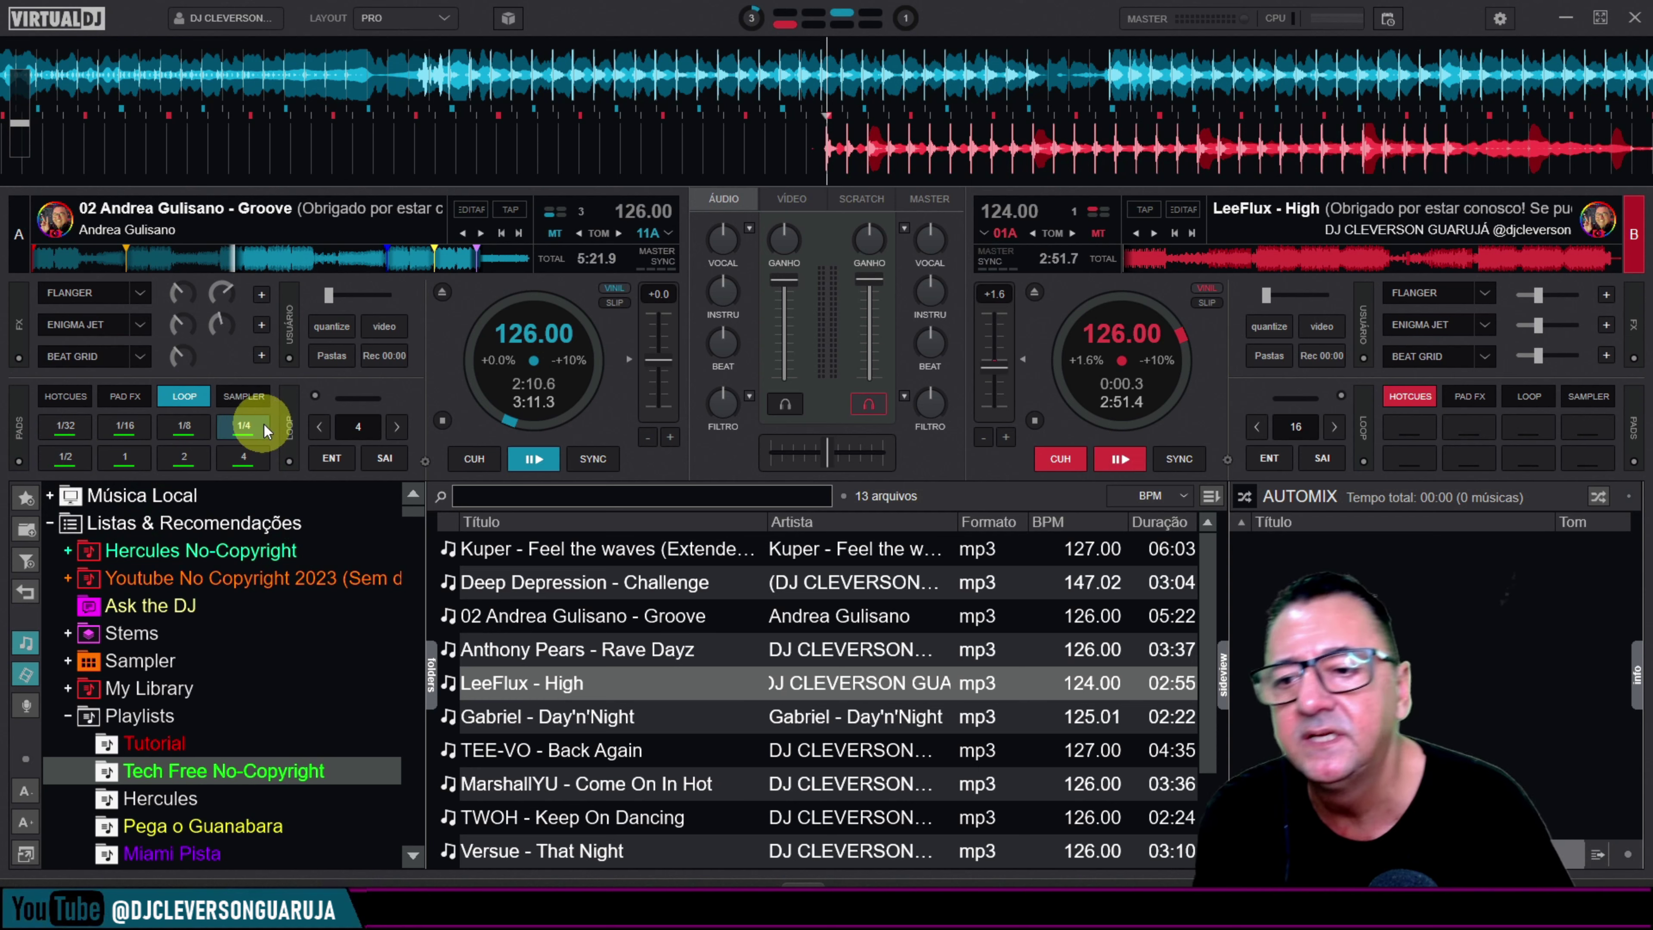
click(246, 462)
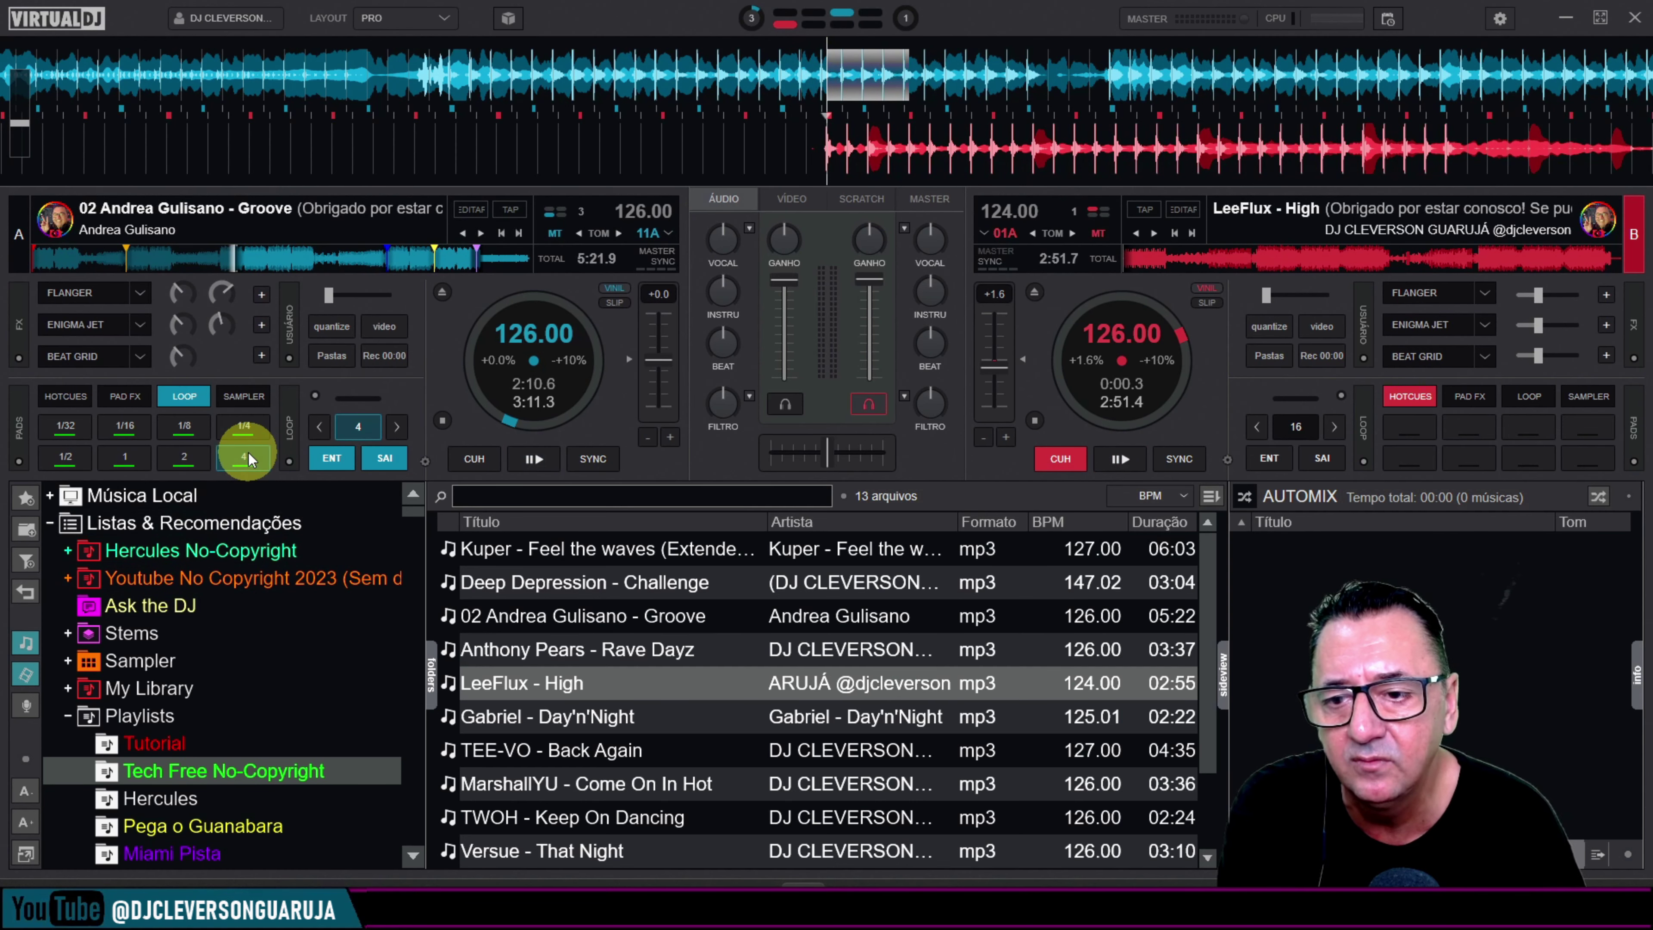
click(253, 463)
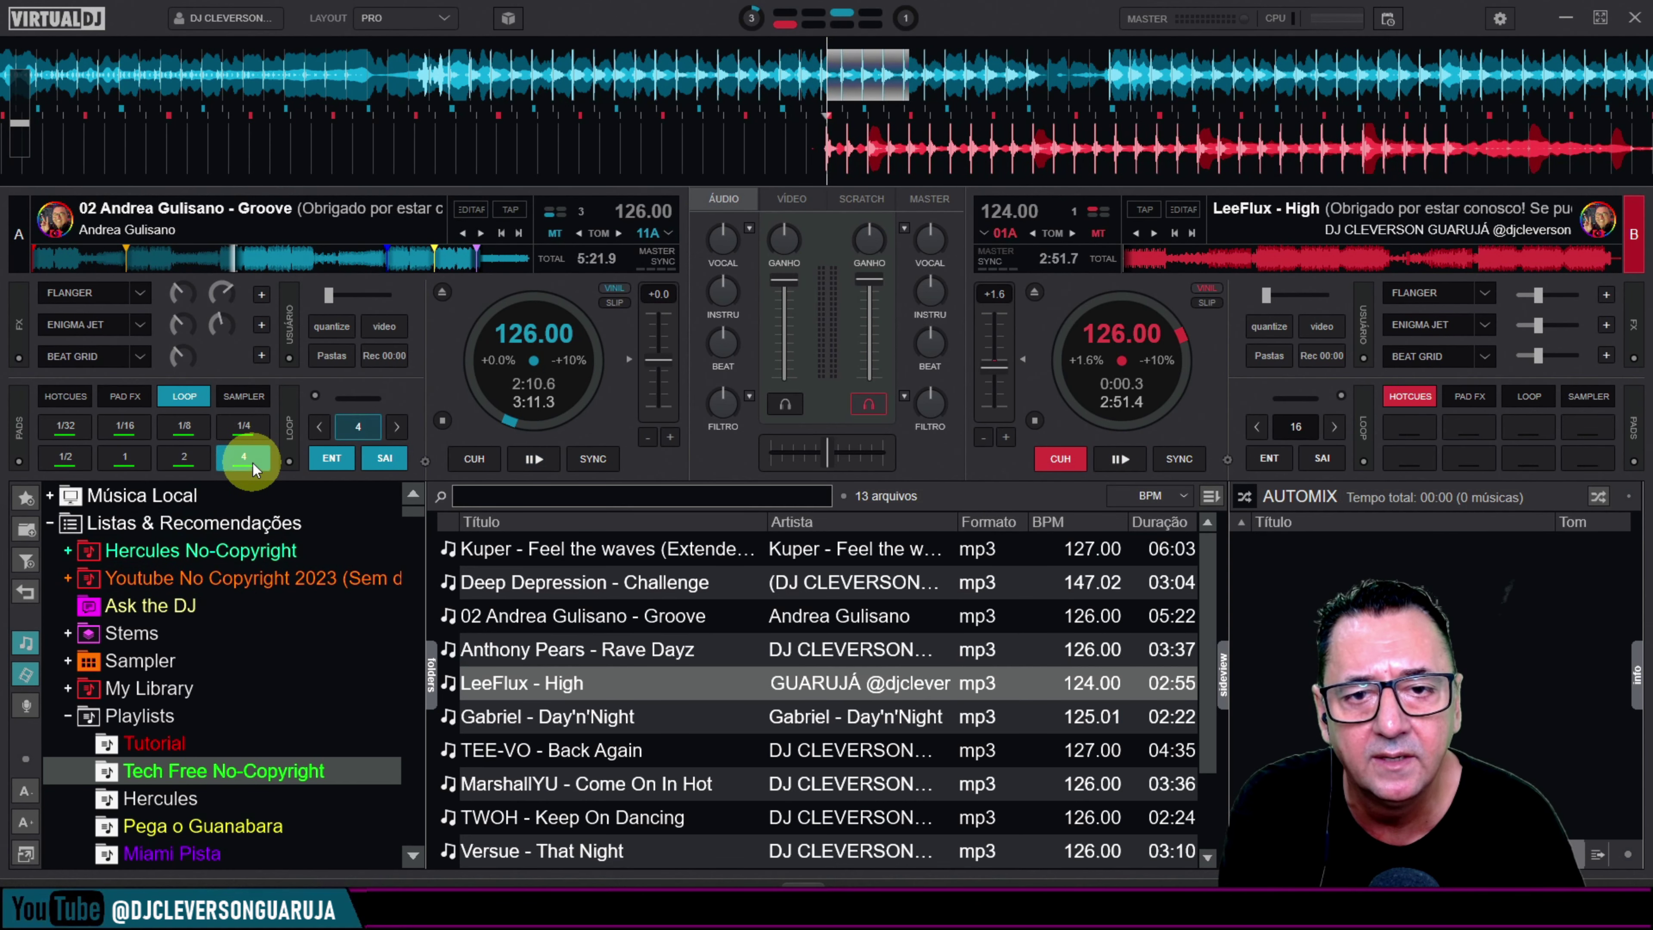
Shorten deck A's loop in turn to 2, 1/2, 1/4, 1/8, 1/16 and 1/32 beats with the loop pads.
click(181, 465)
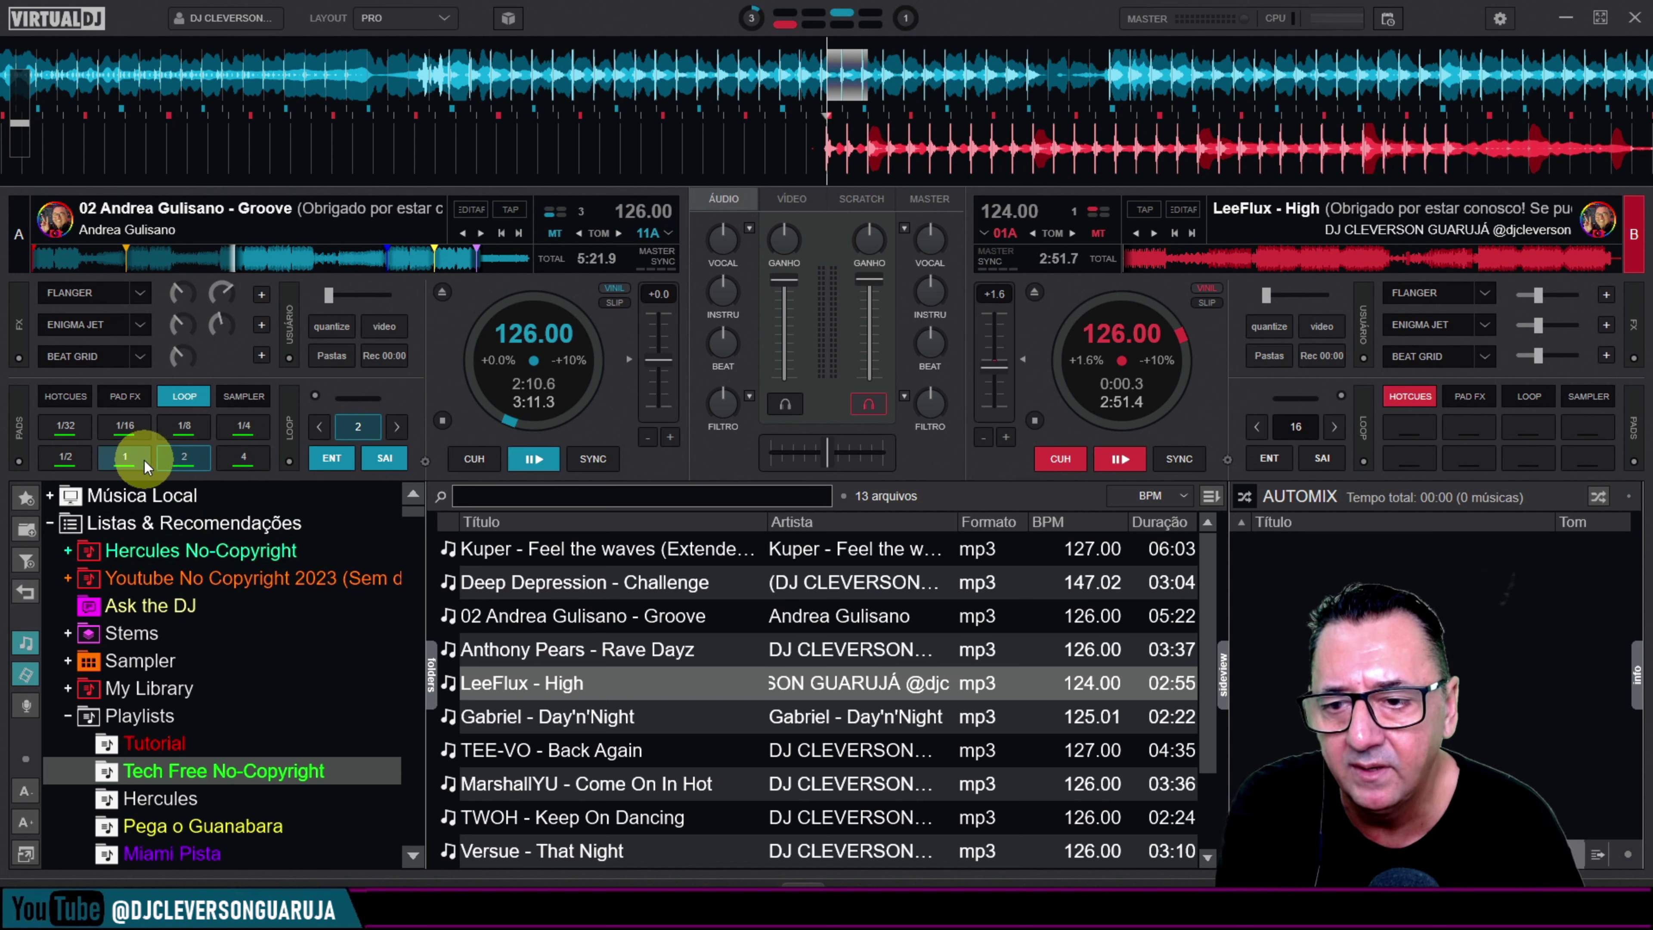
click(53, 461)
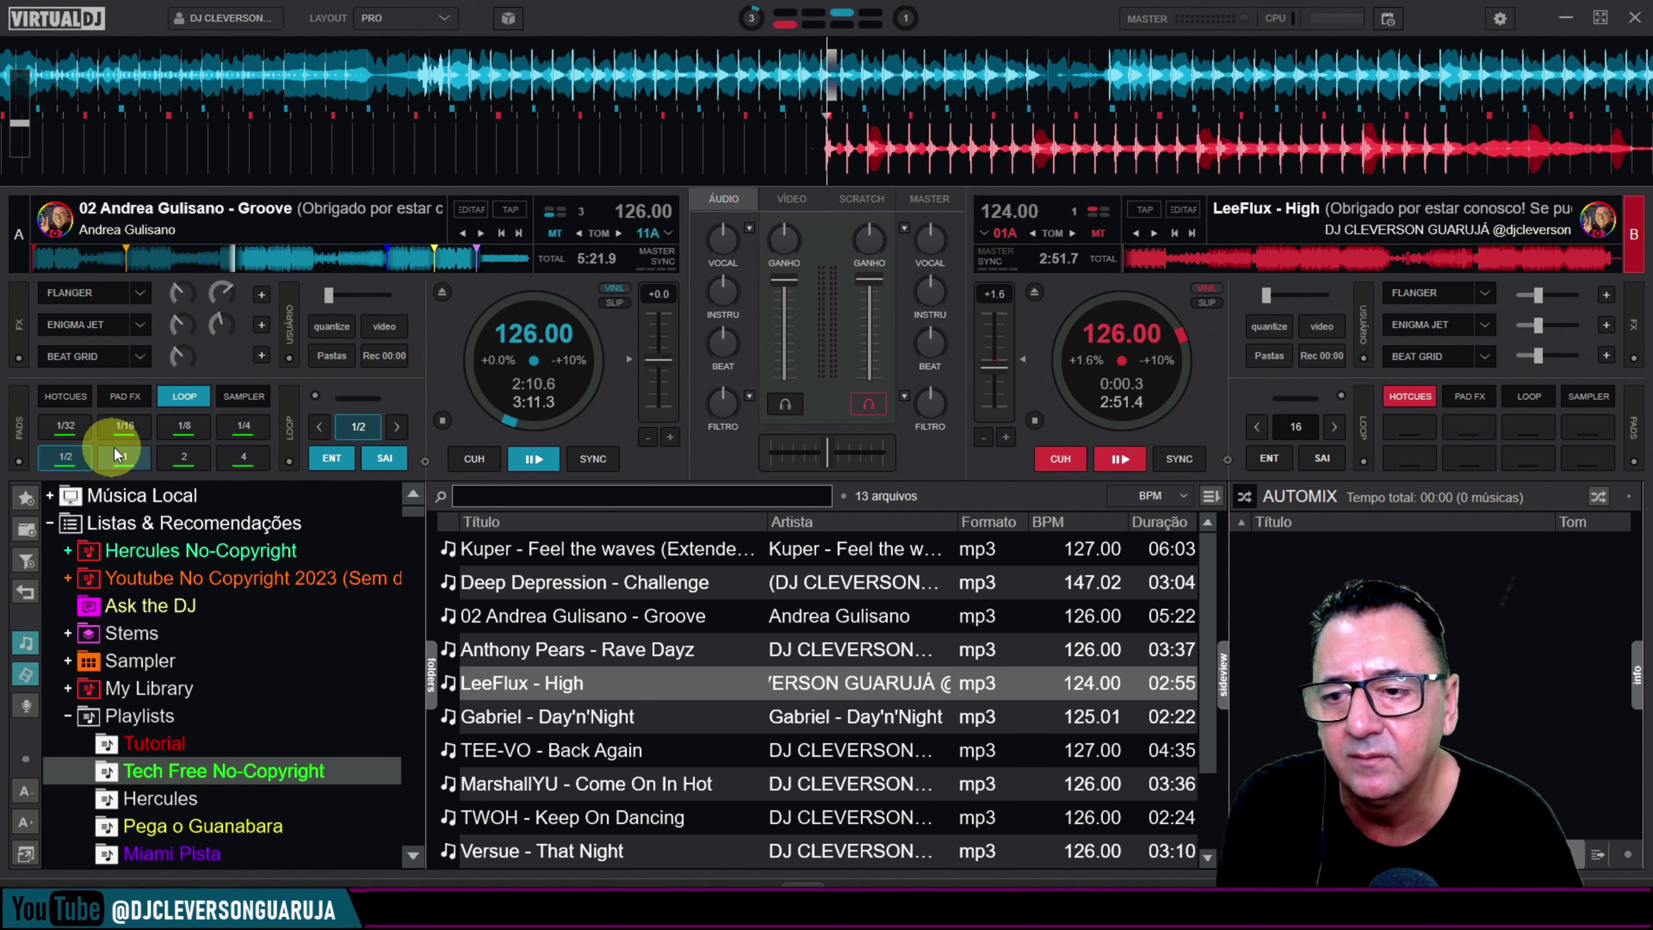
click(257, 431)
click(183, 428)
click(129, 433)
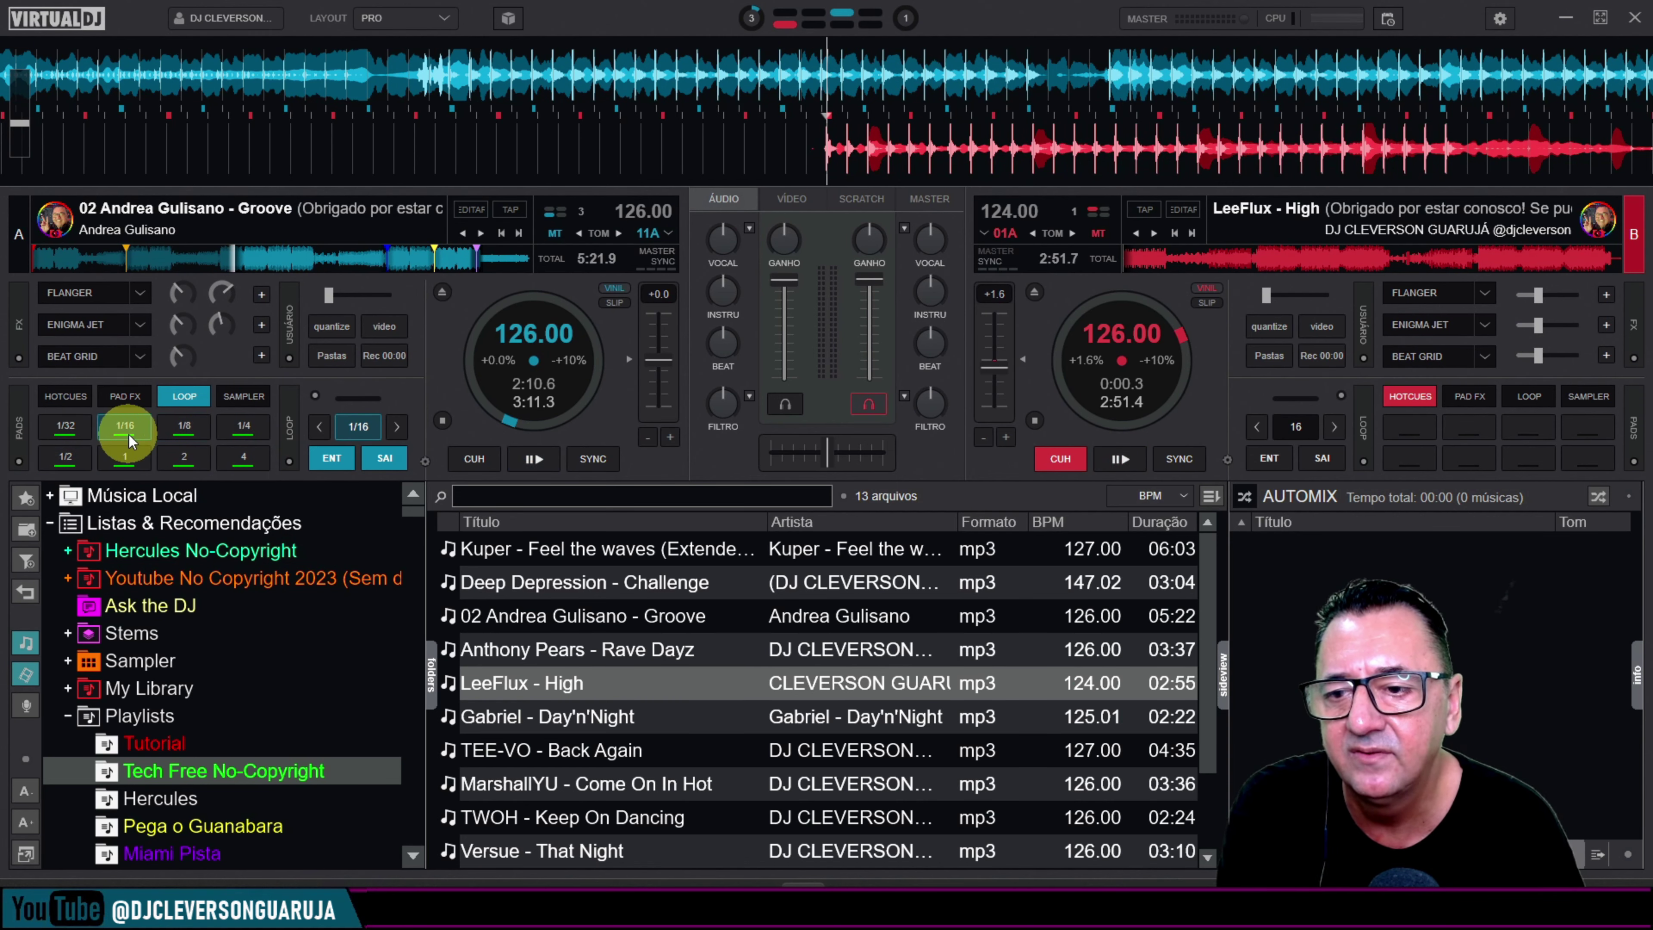
click(60, 428)
Set deck A's loop length to 4 beats and start playing the deck.
click(235, 457)
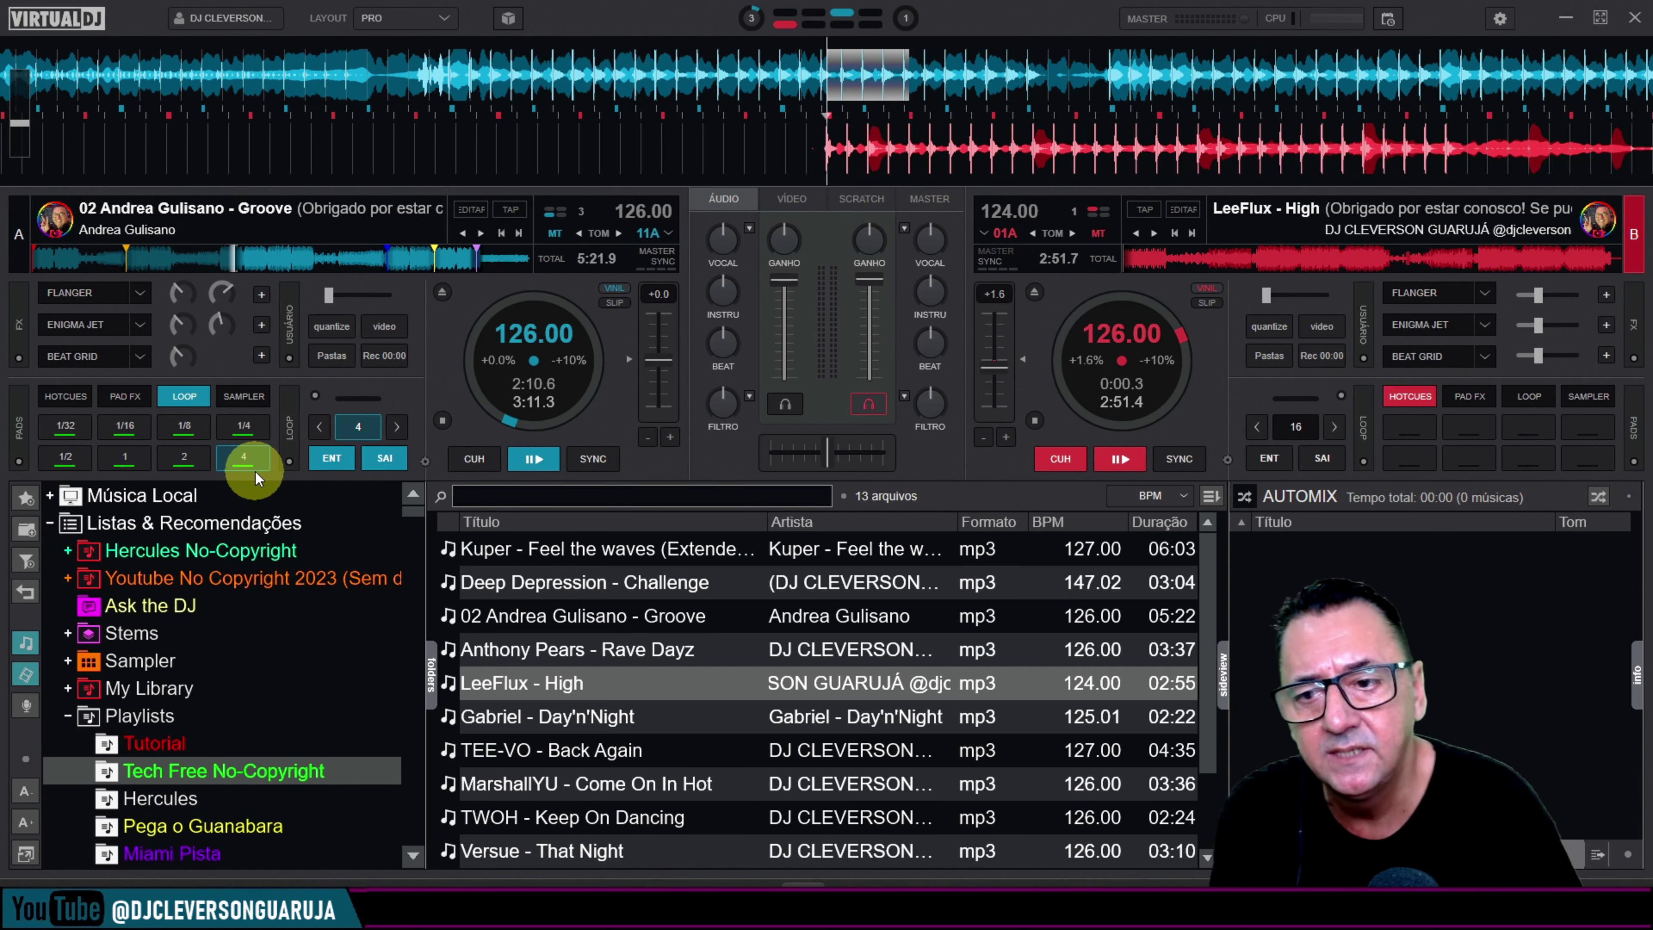
click(530, 464)
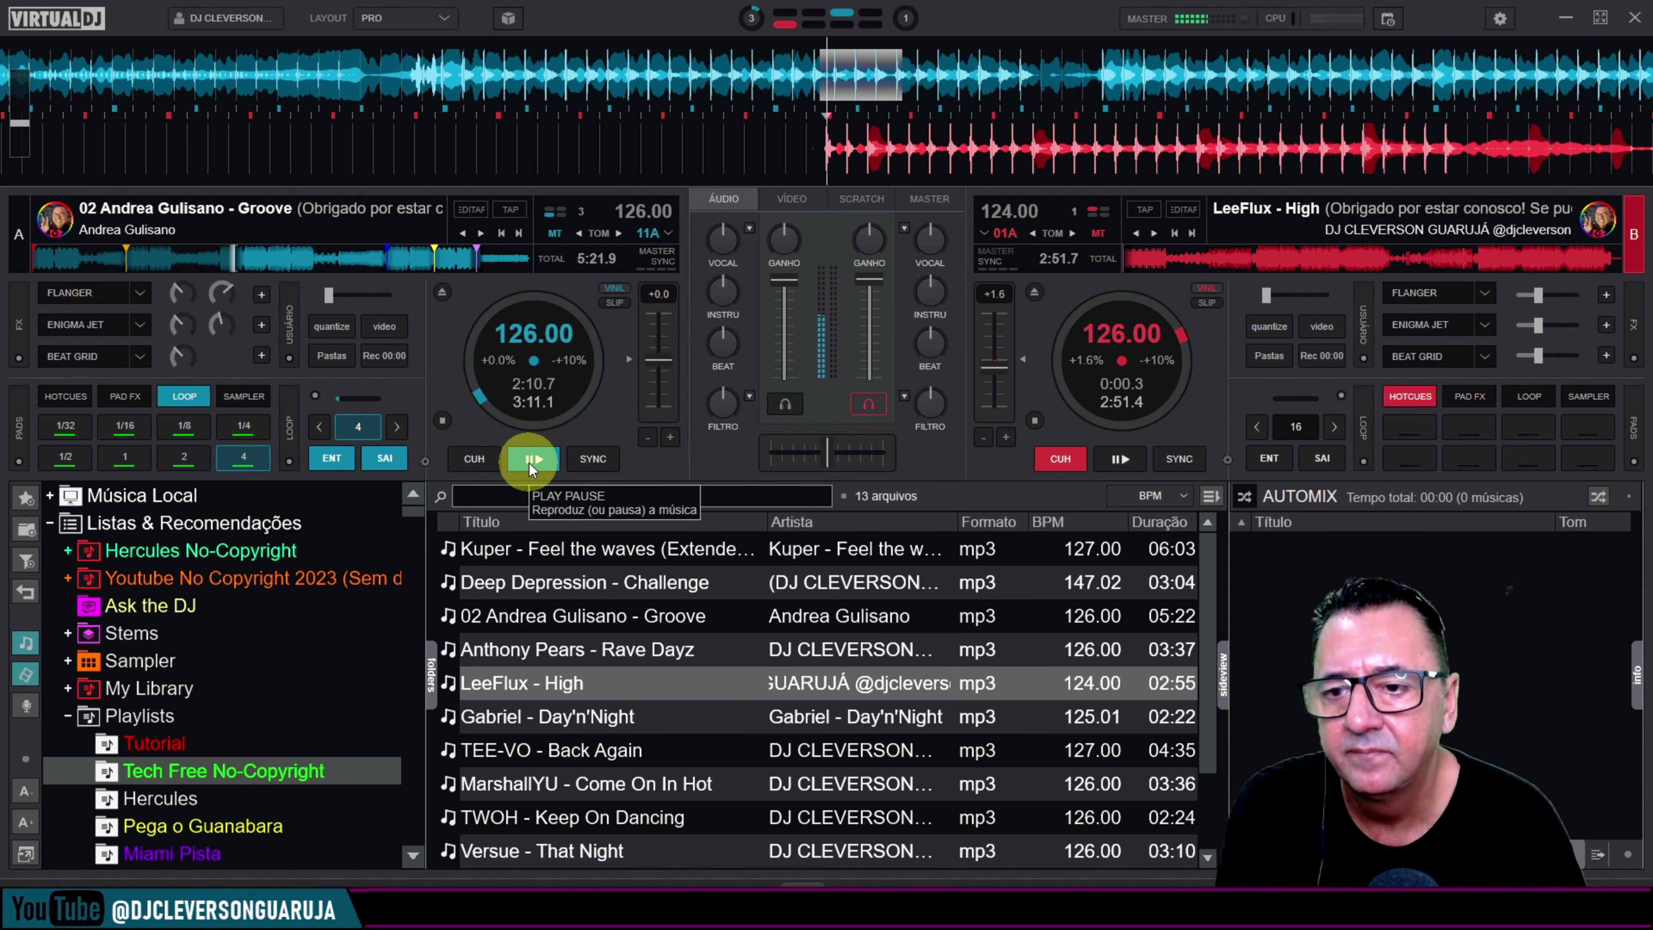
Turn off deck A's 4-beat loop with the deck paused, and restart playback in a 2-beat loop.
click(530, 463)
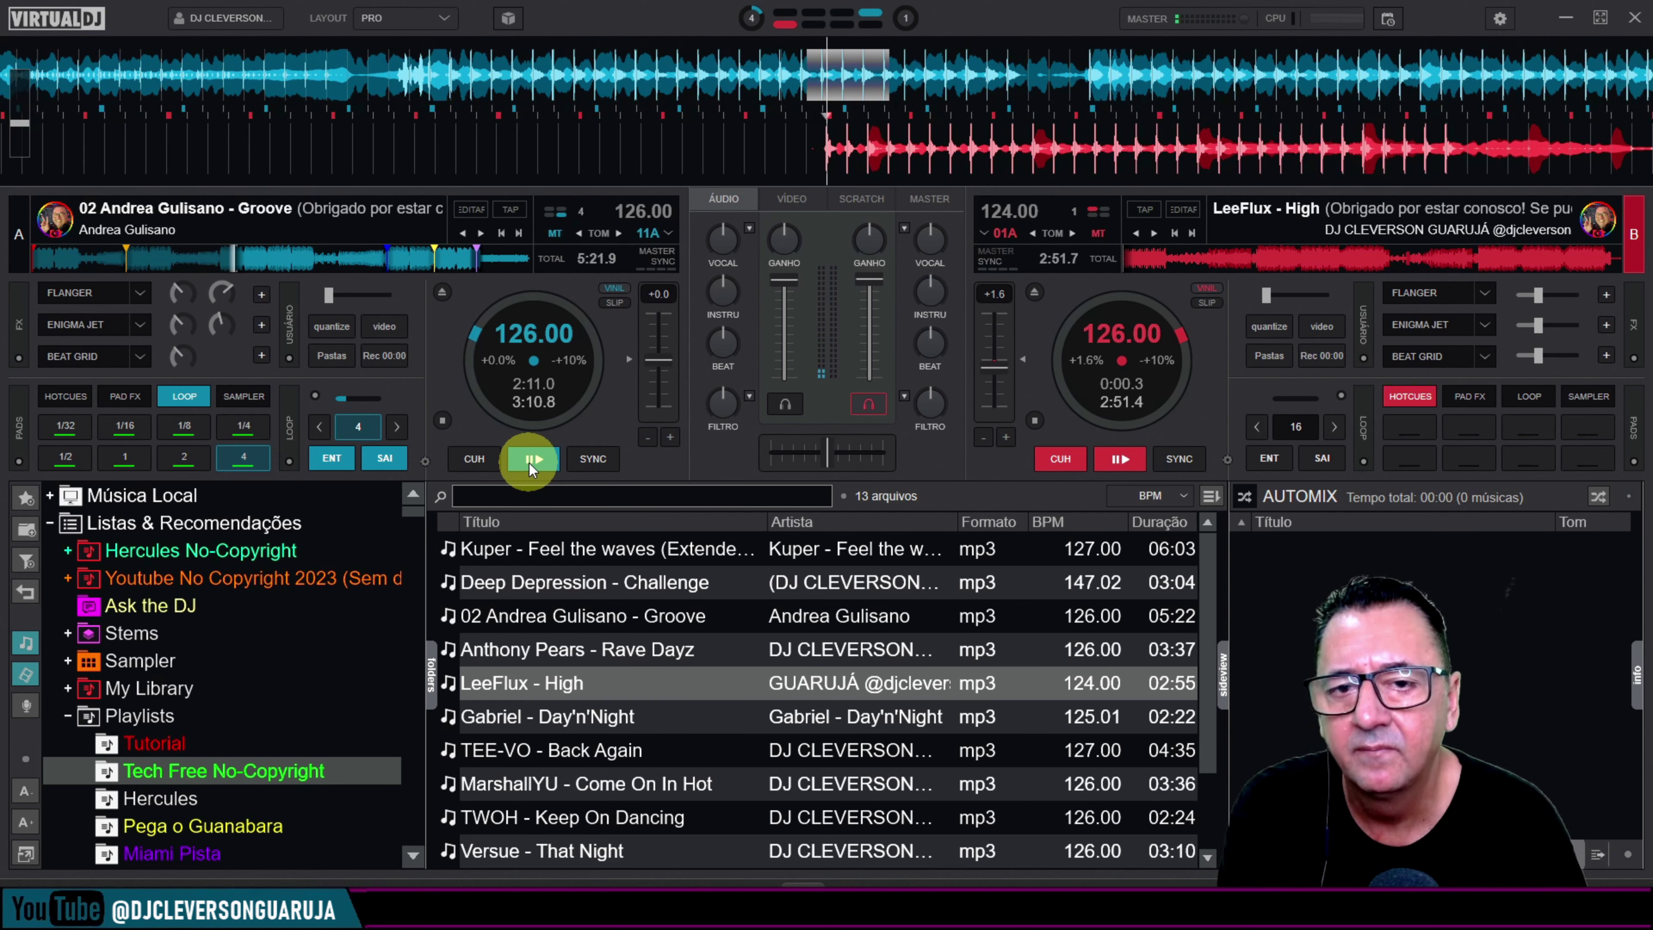
click(244, 456)
click(196, 461)
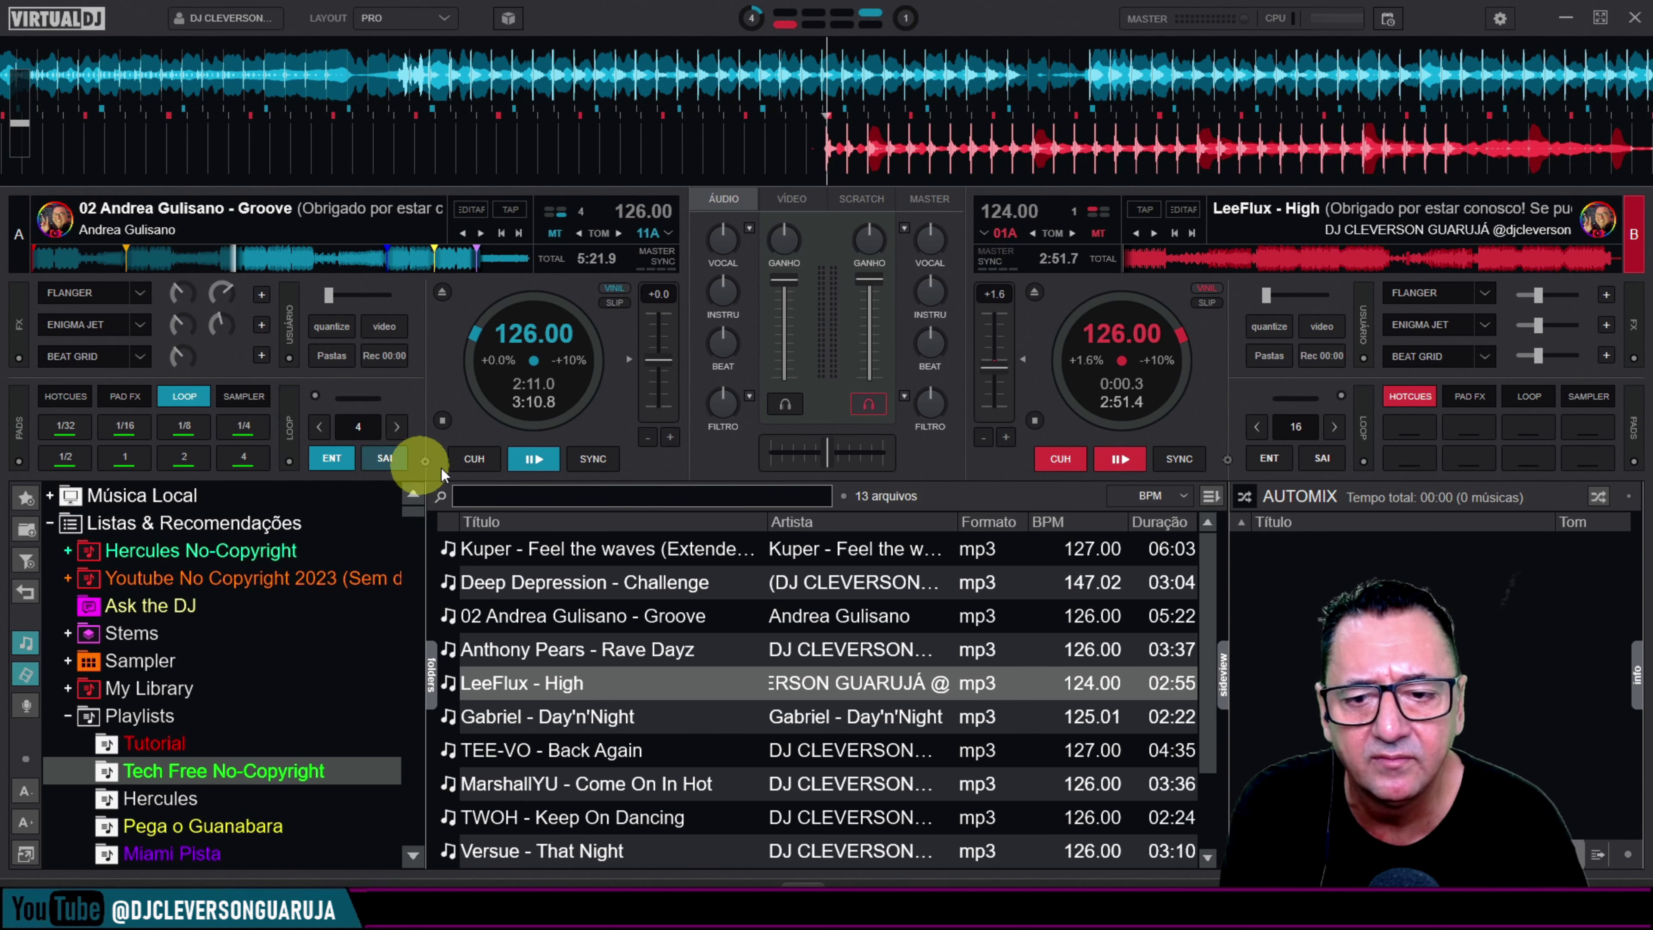
click(534, 459)
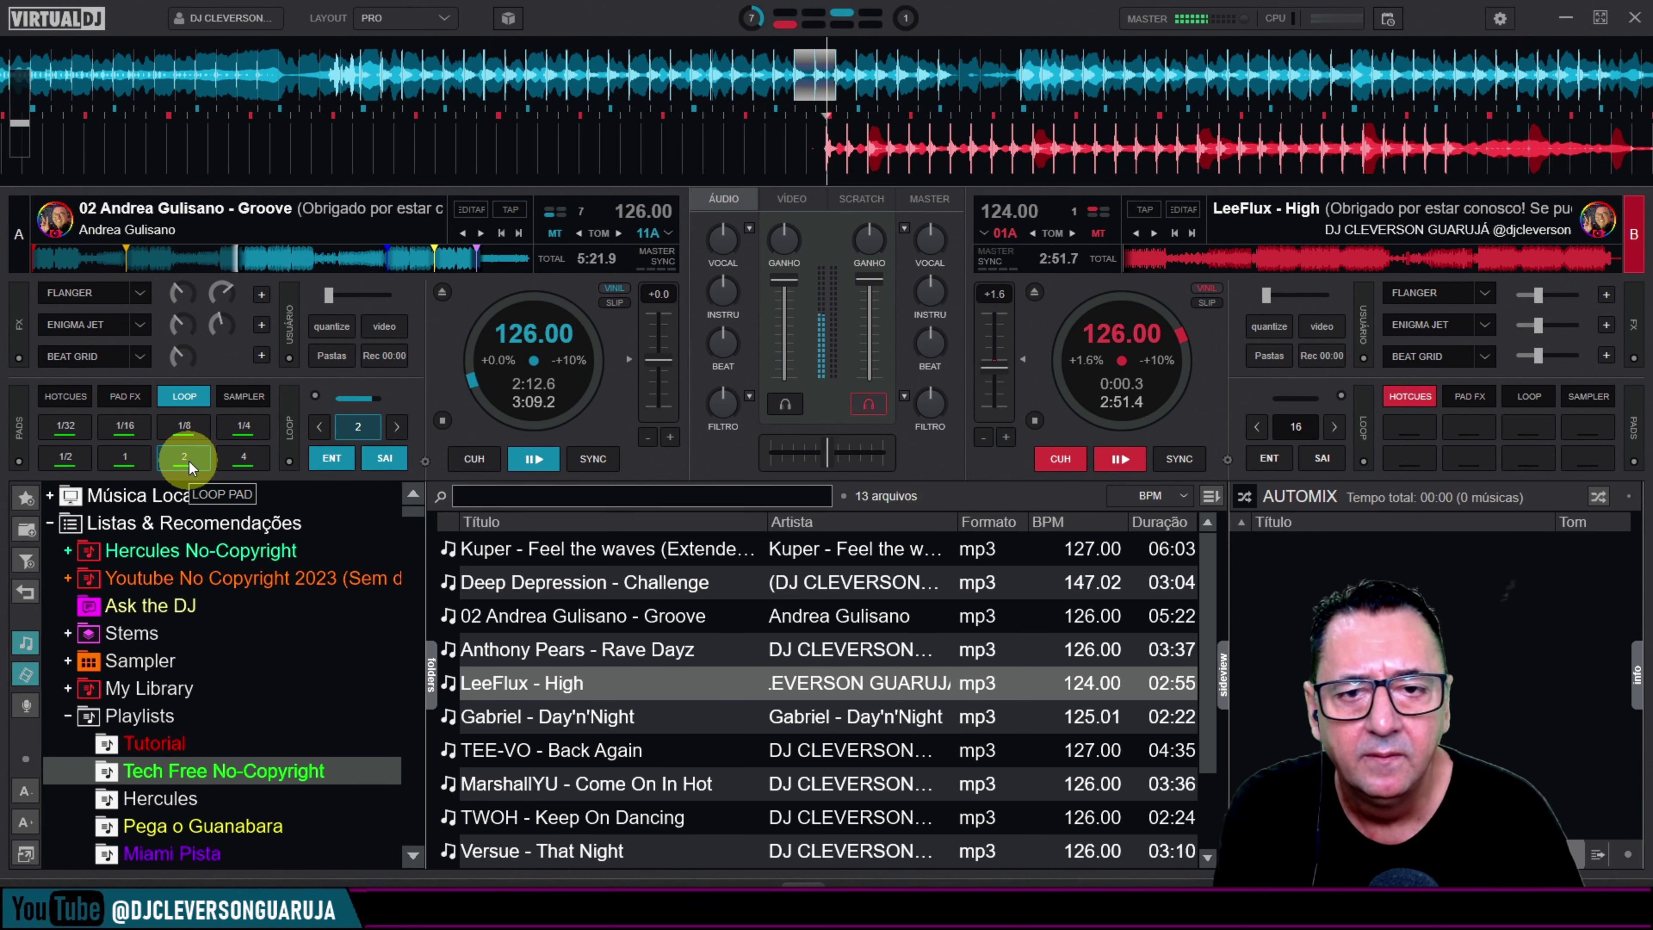
Shorten deck A's loop in turn to 1, 1/2, 1/4, 1/16 and 1/32 beats with the loop pads.
click(127, 464)
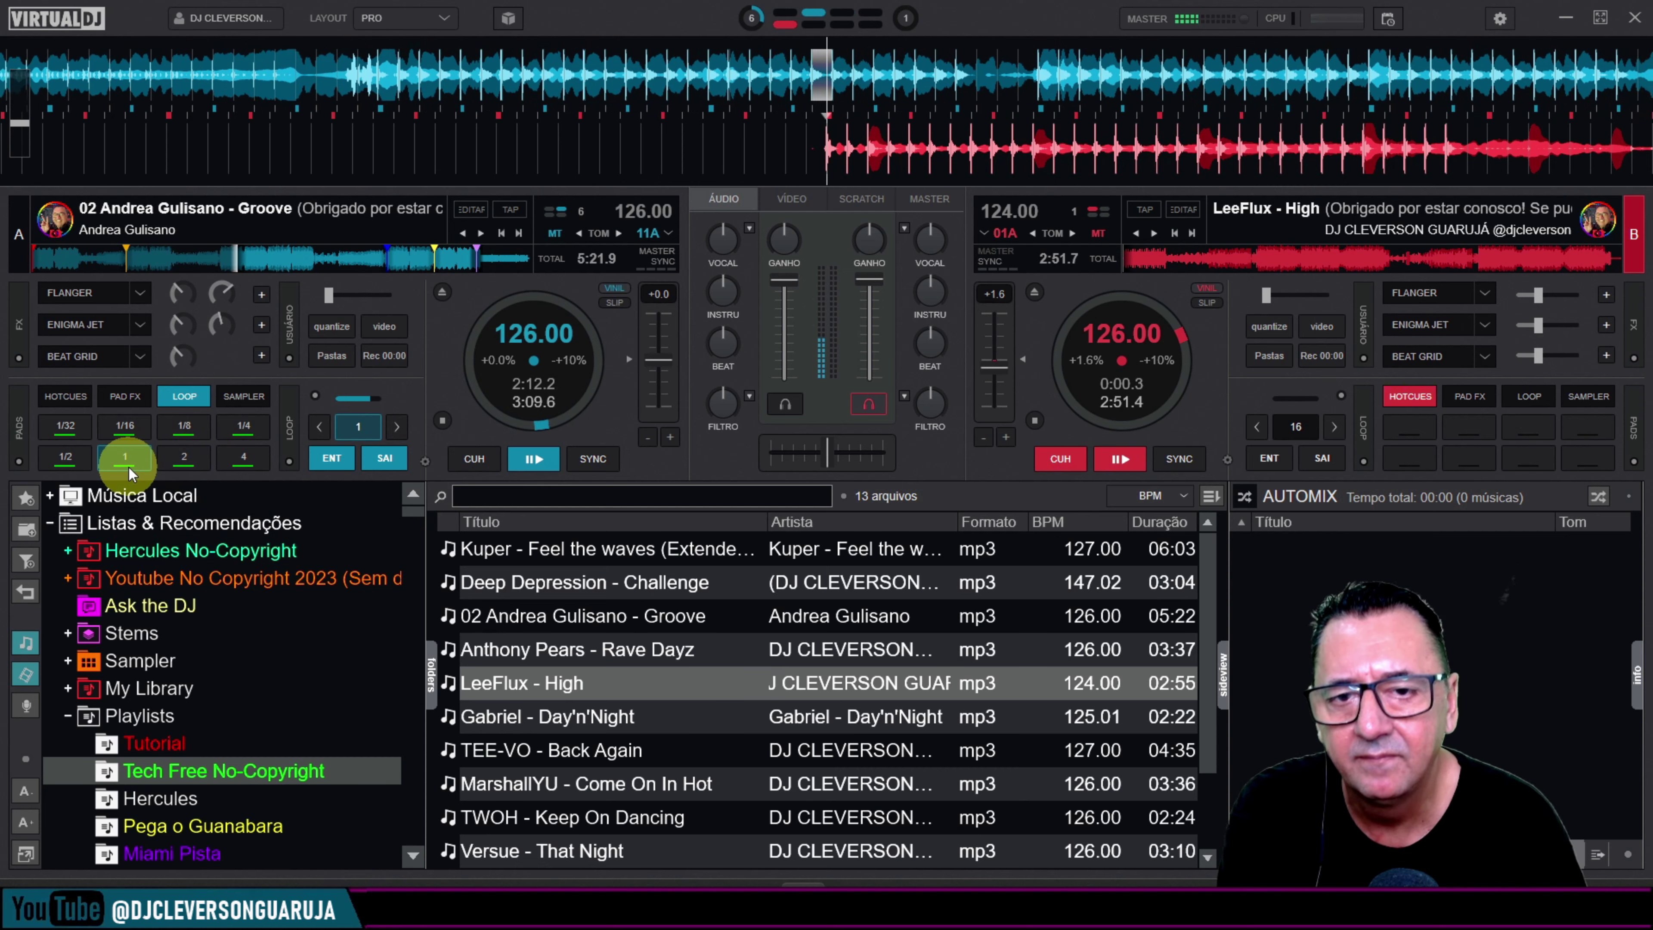
click(73, 463)
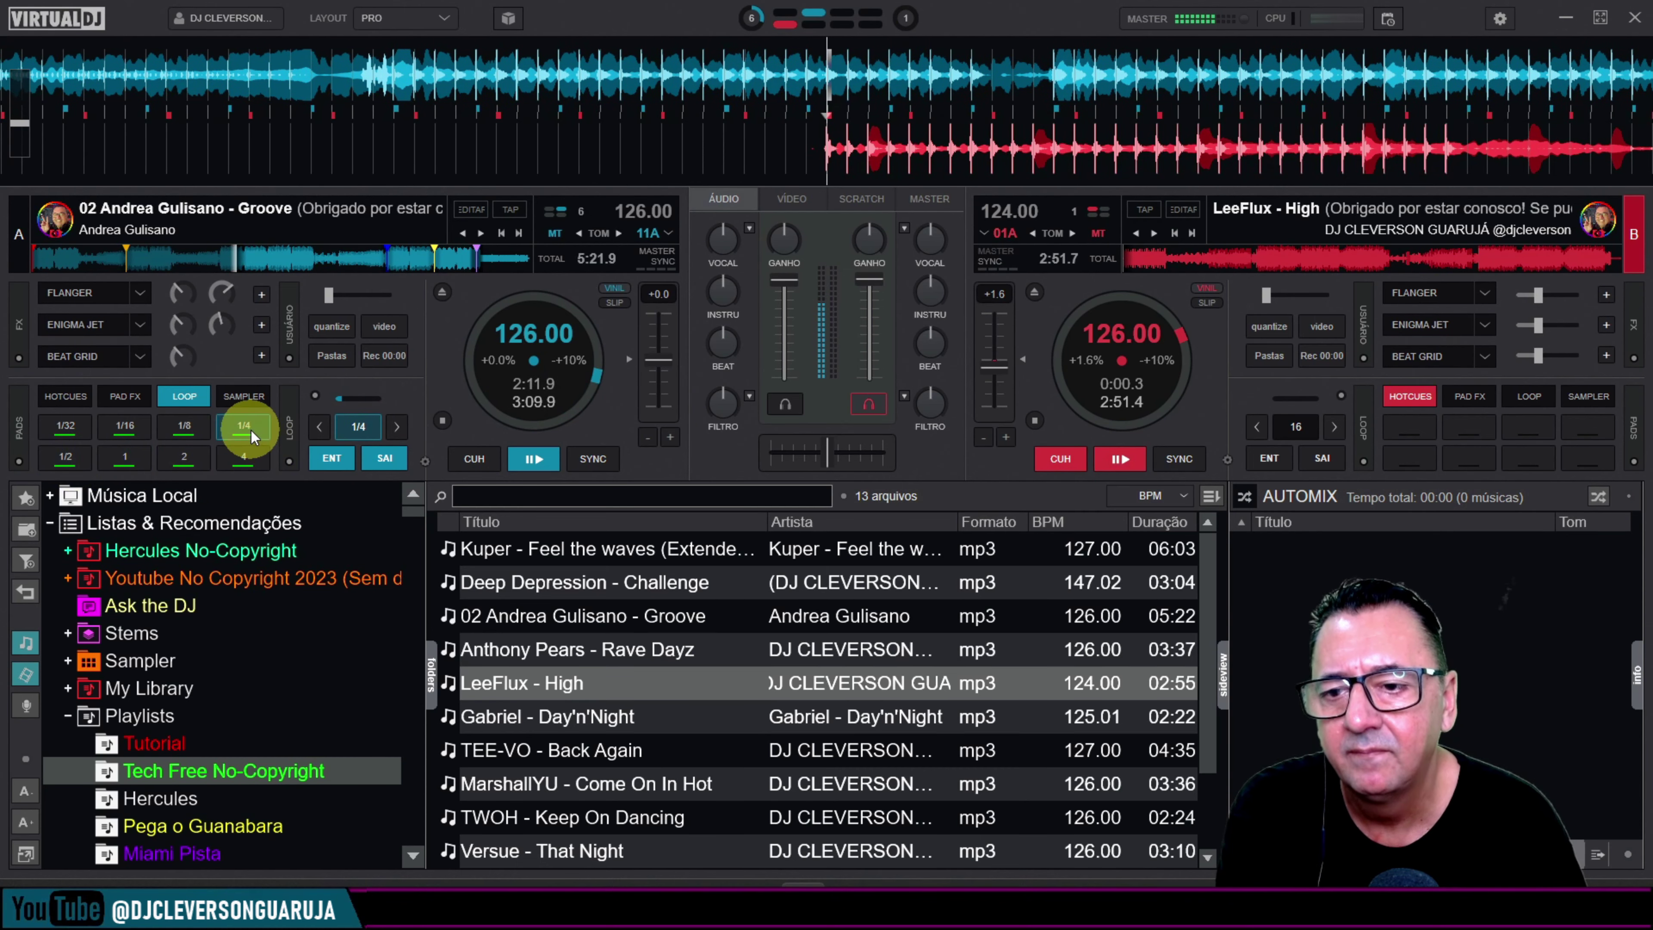
click(129, 434)
click(66, 428)
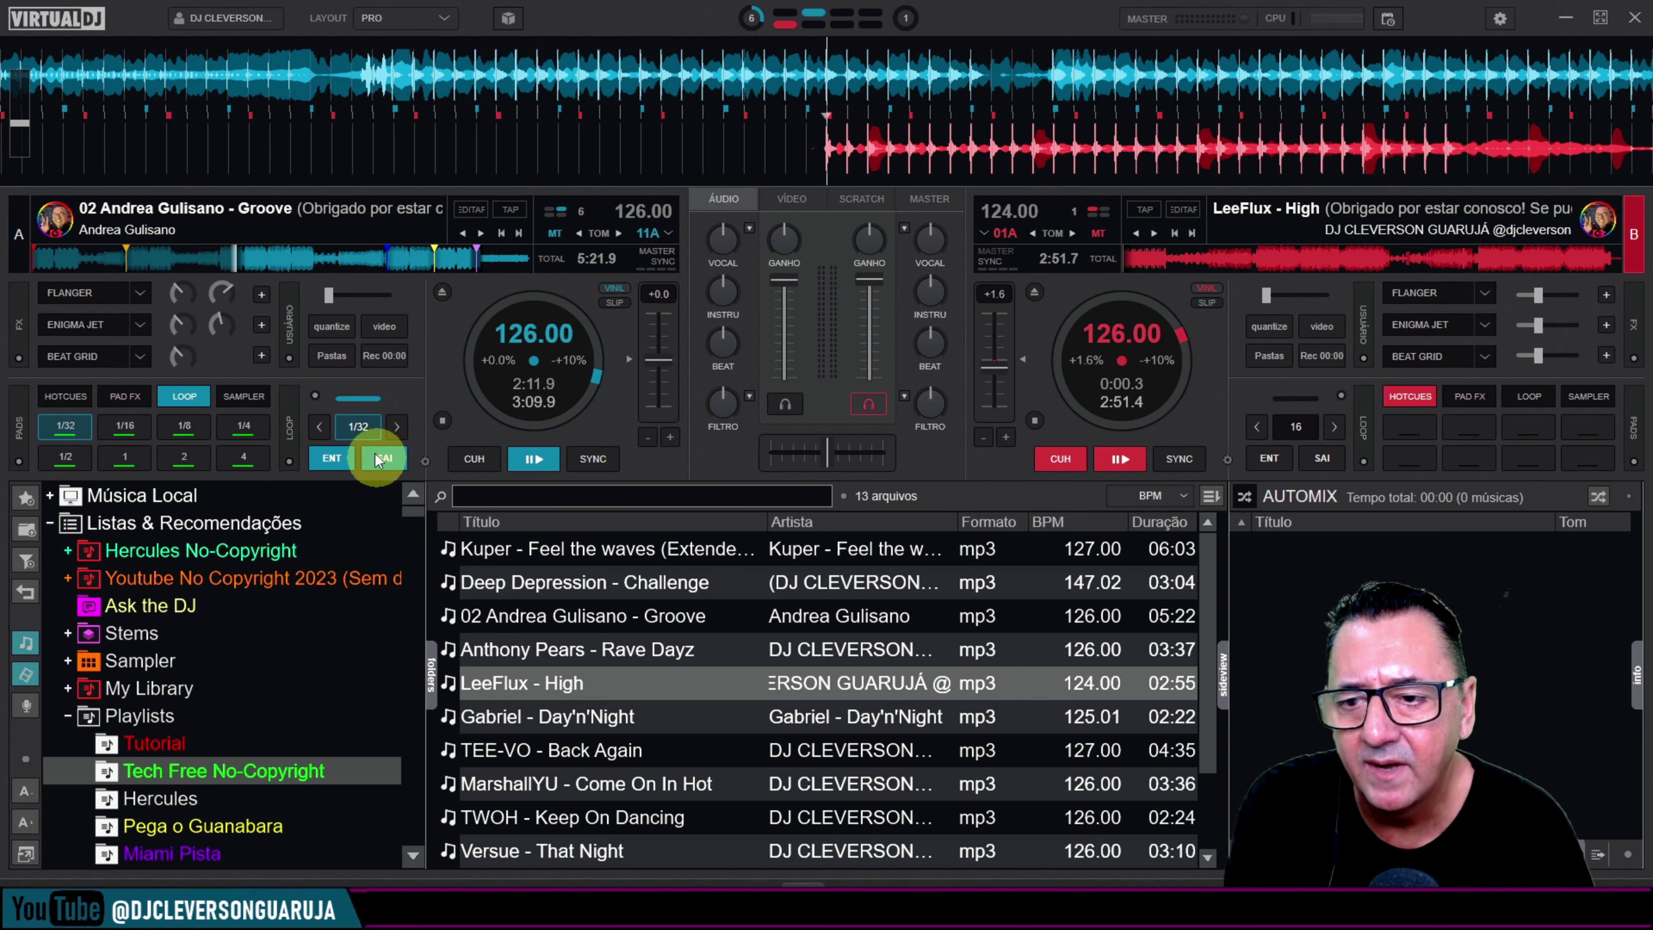
Set deck A's loop to 4 beats and release it with the same loop pad.
click(242, 458)
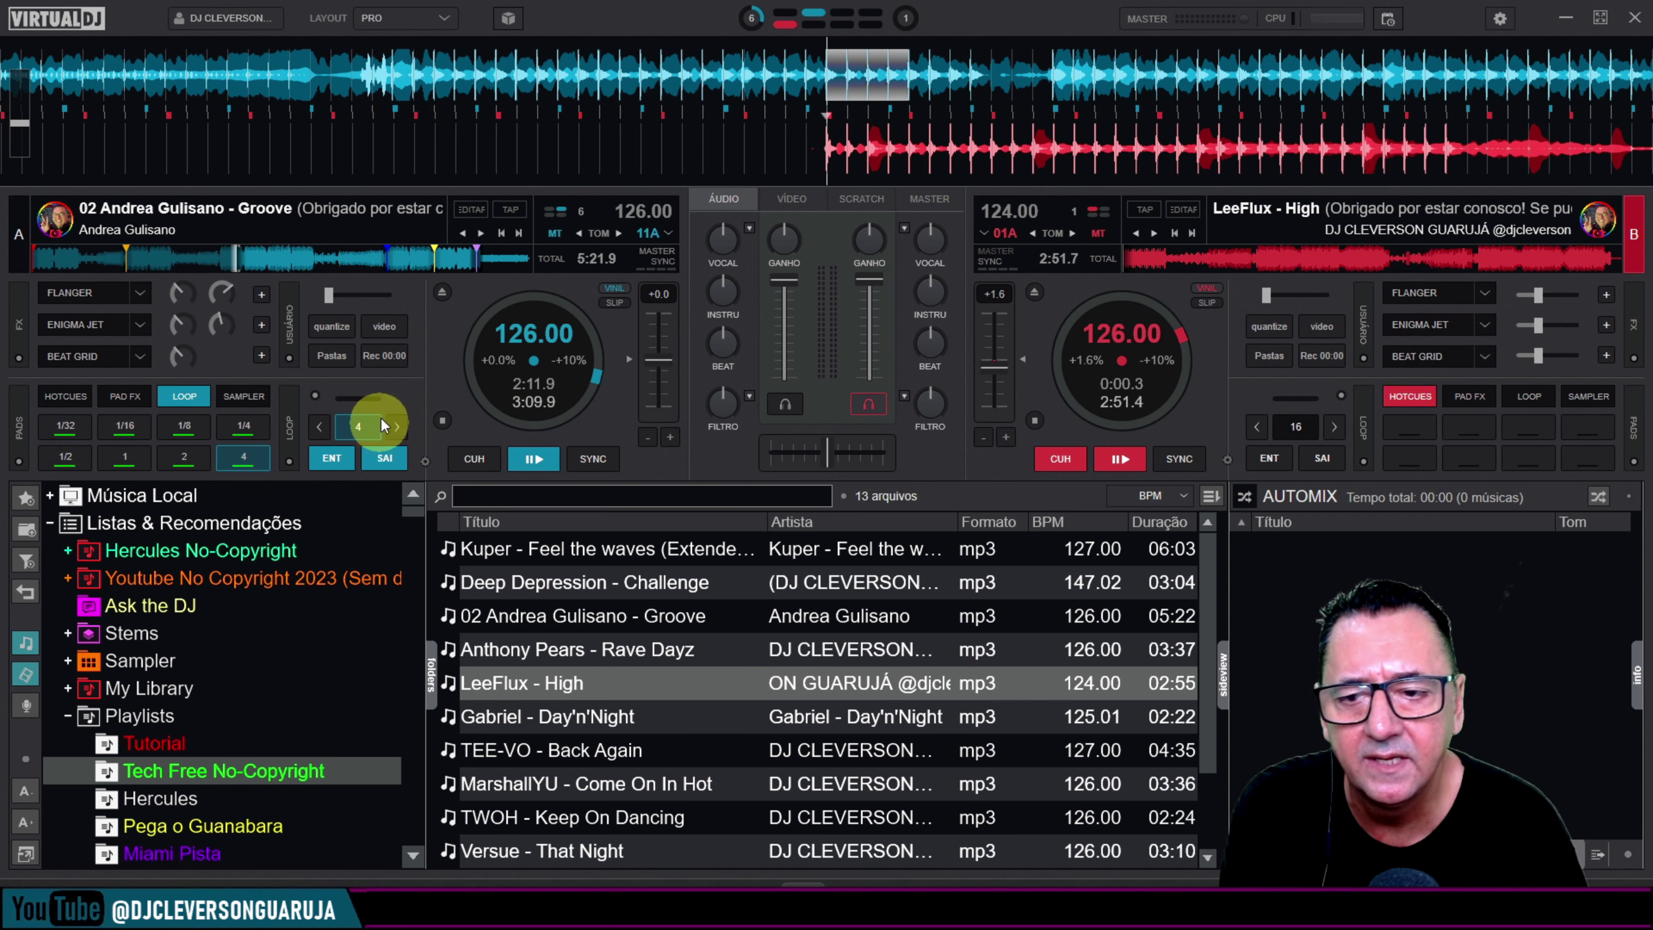
click(317, 460)
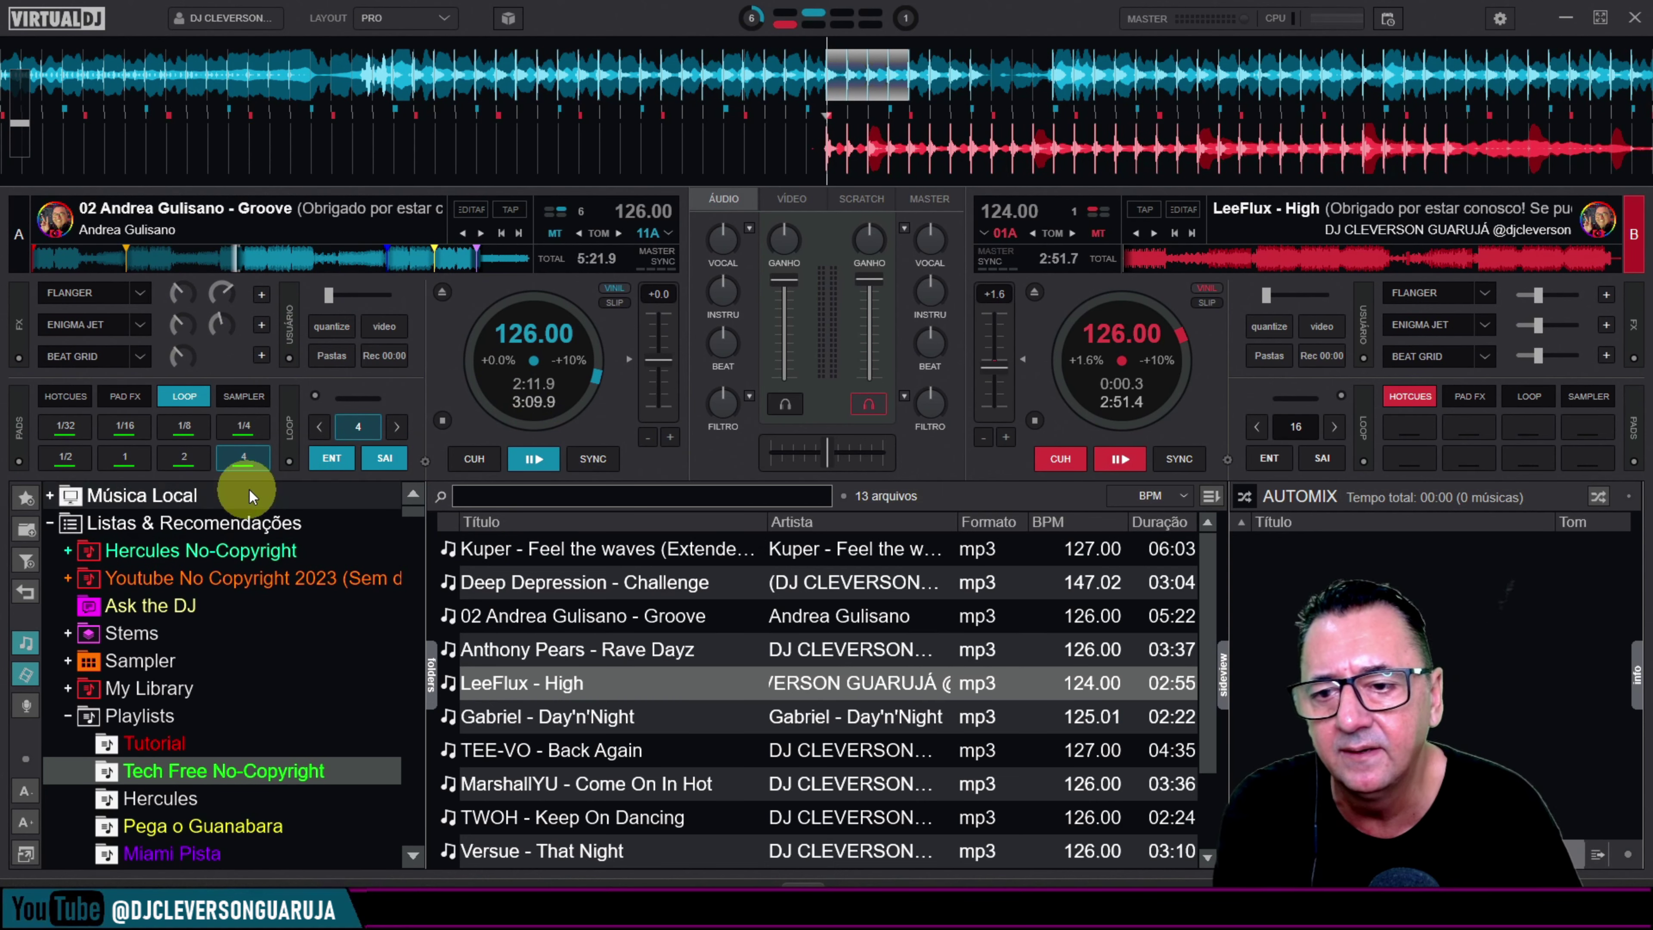
click(242, 455)
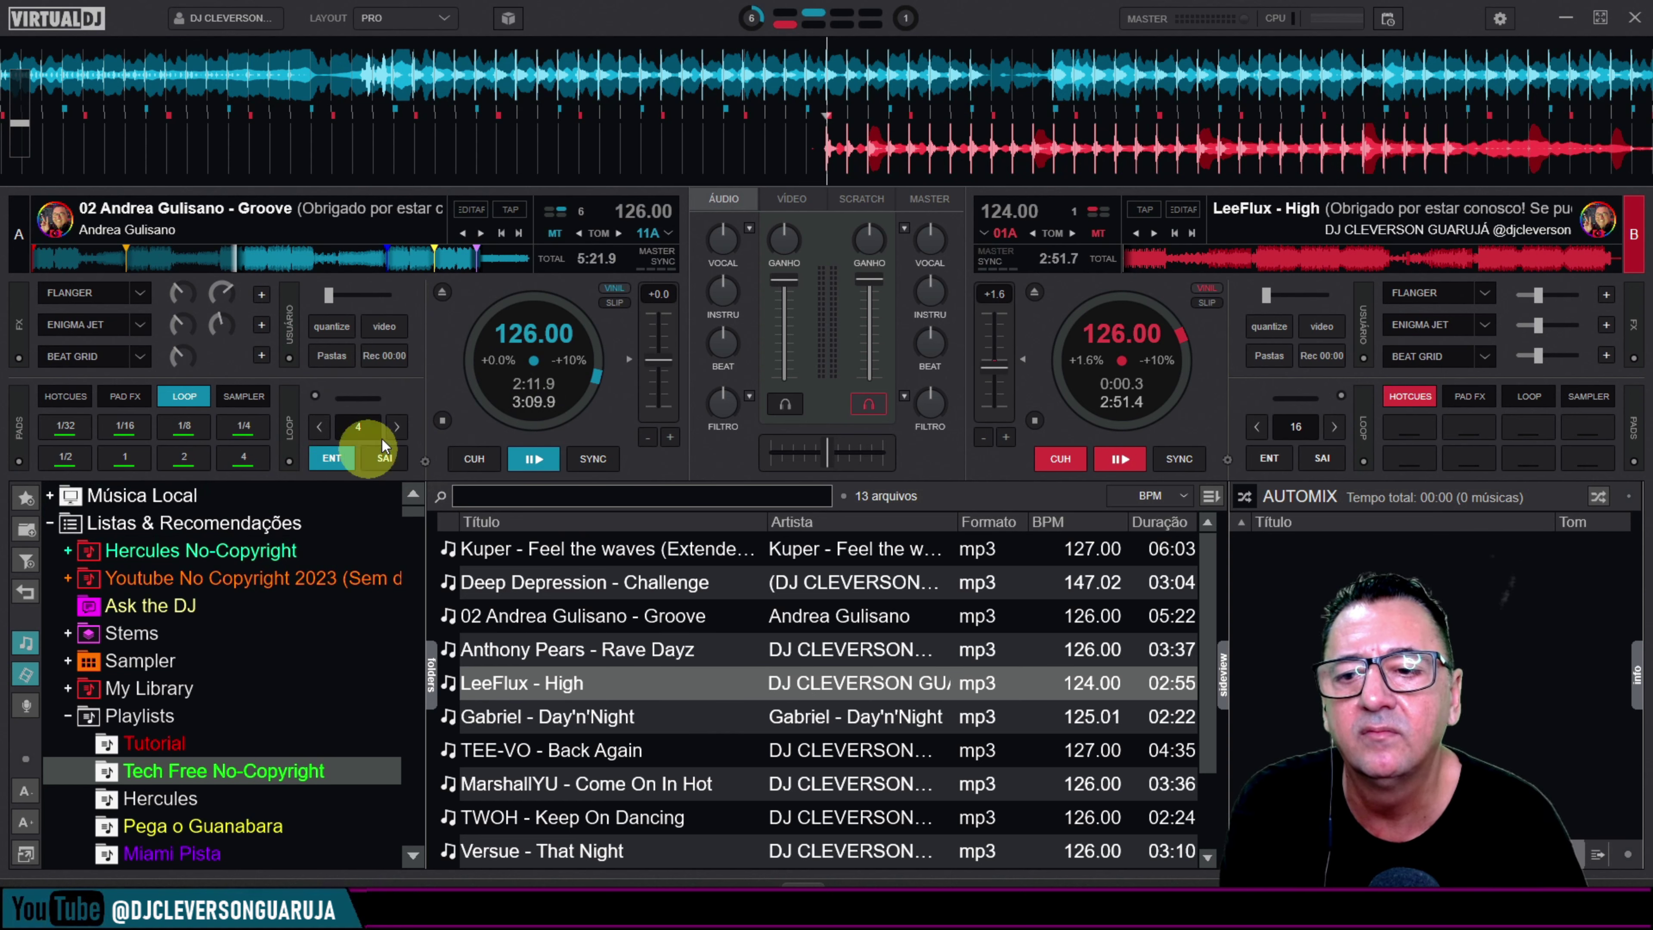
click(391, 428)
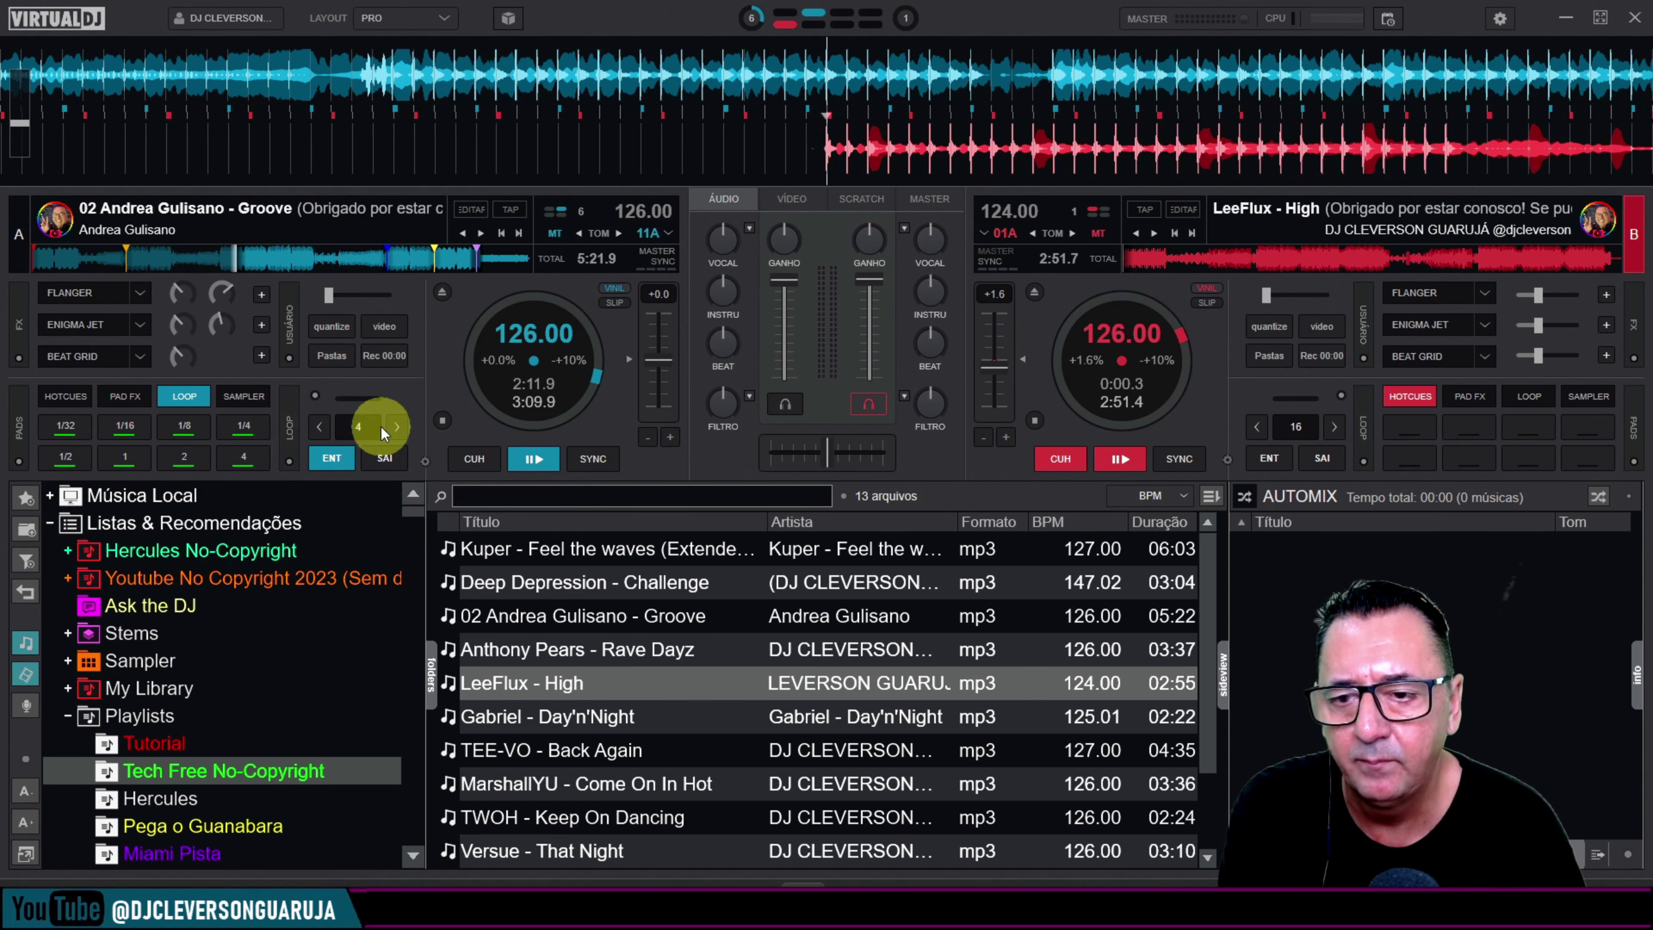
Toggle the 4-beat loop pad on the paused deck A, and resume playback with the loop off.
click(244, 456)
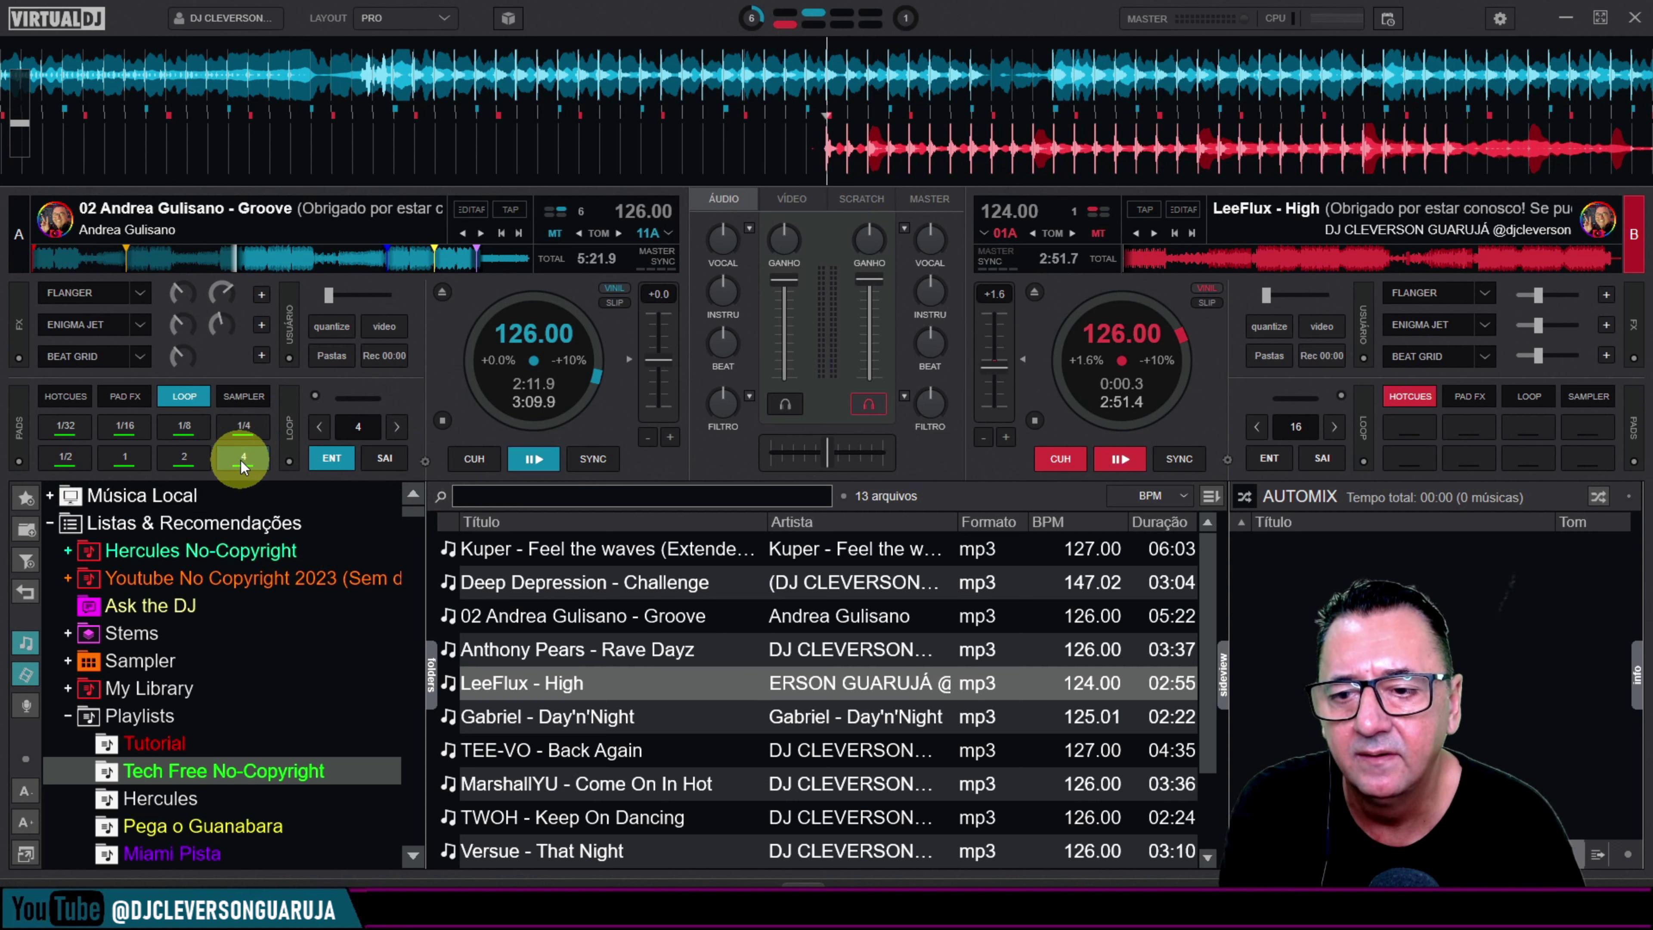
click(240, 460)
click(241, 459)
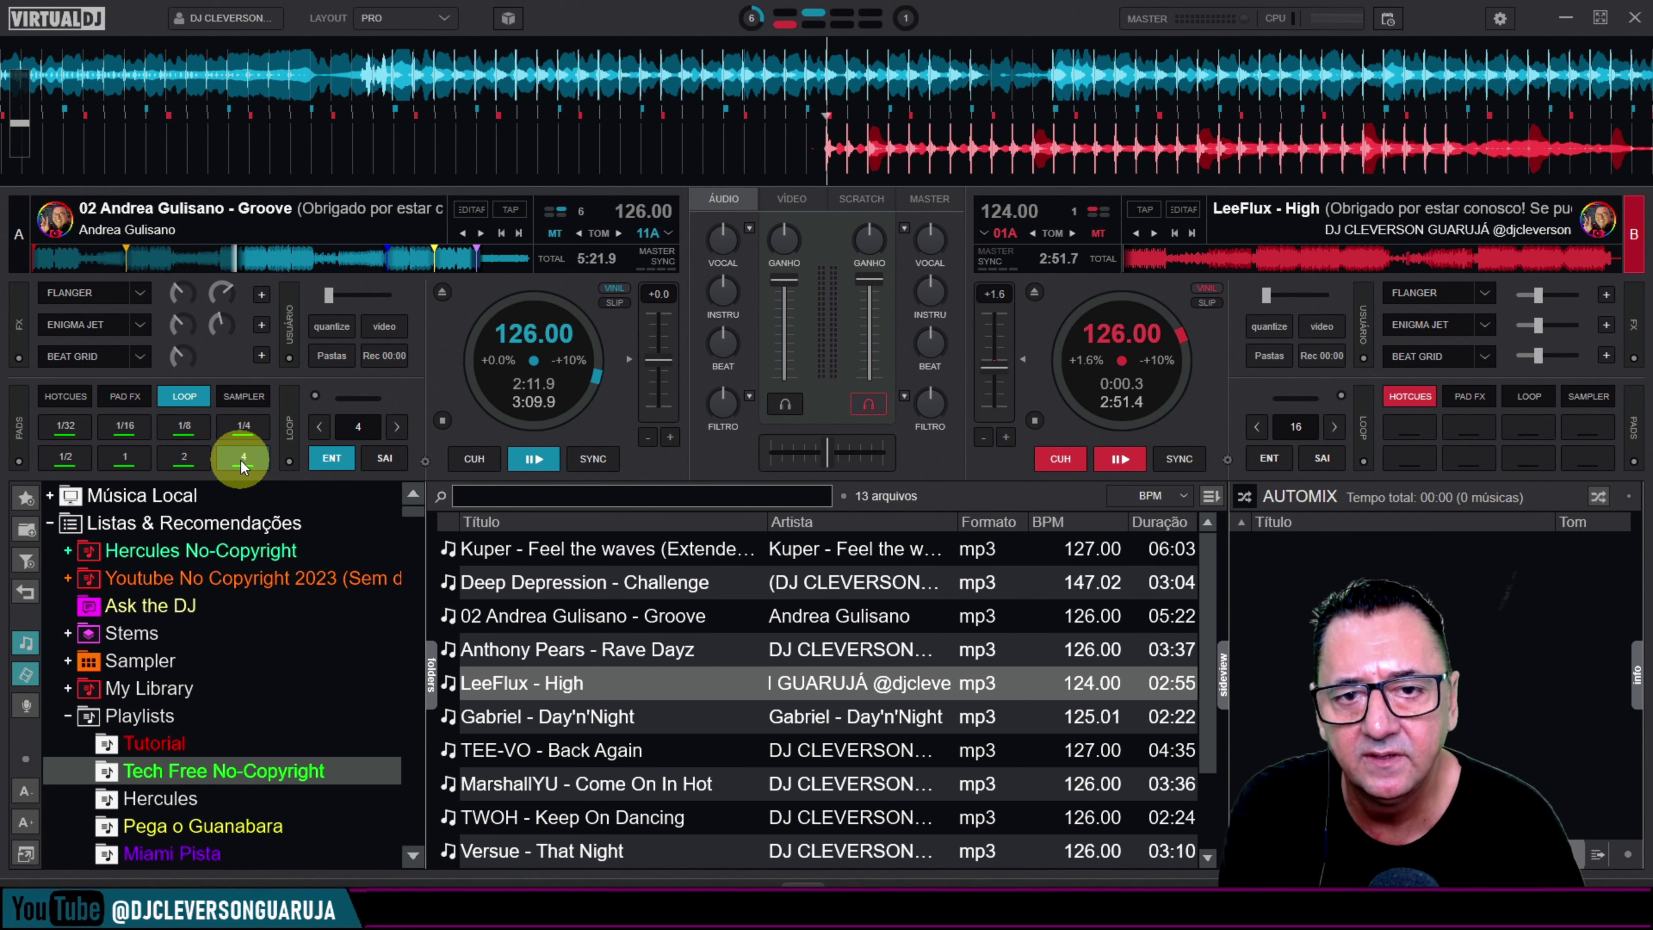
click(478, 469)
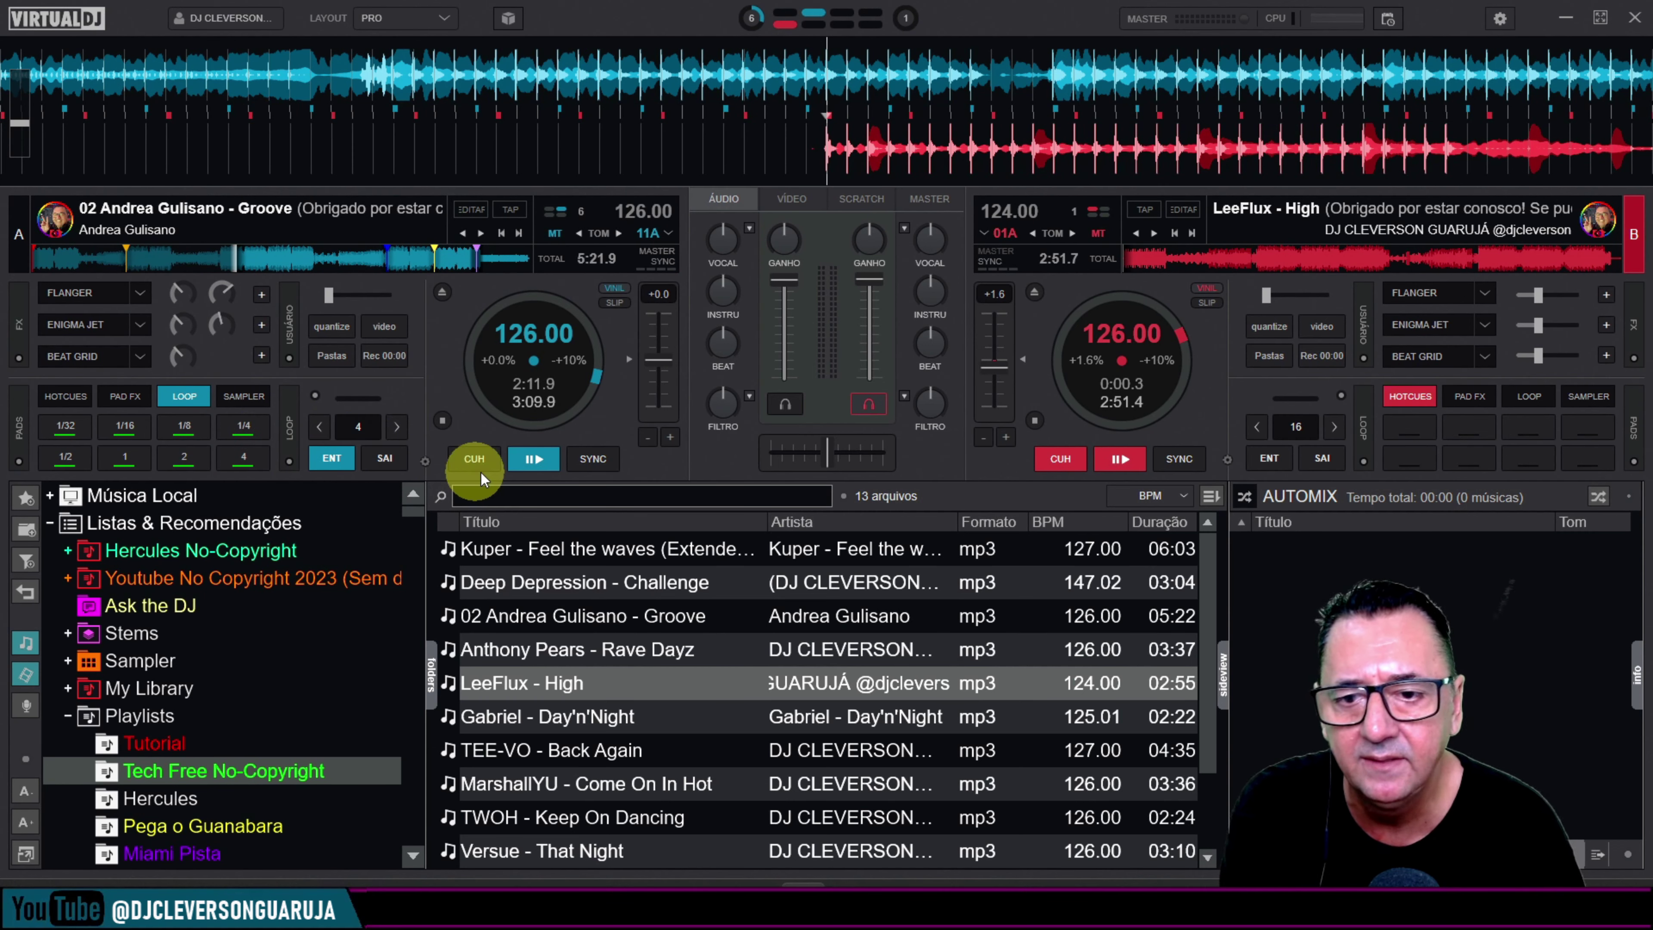
click(538, 460)
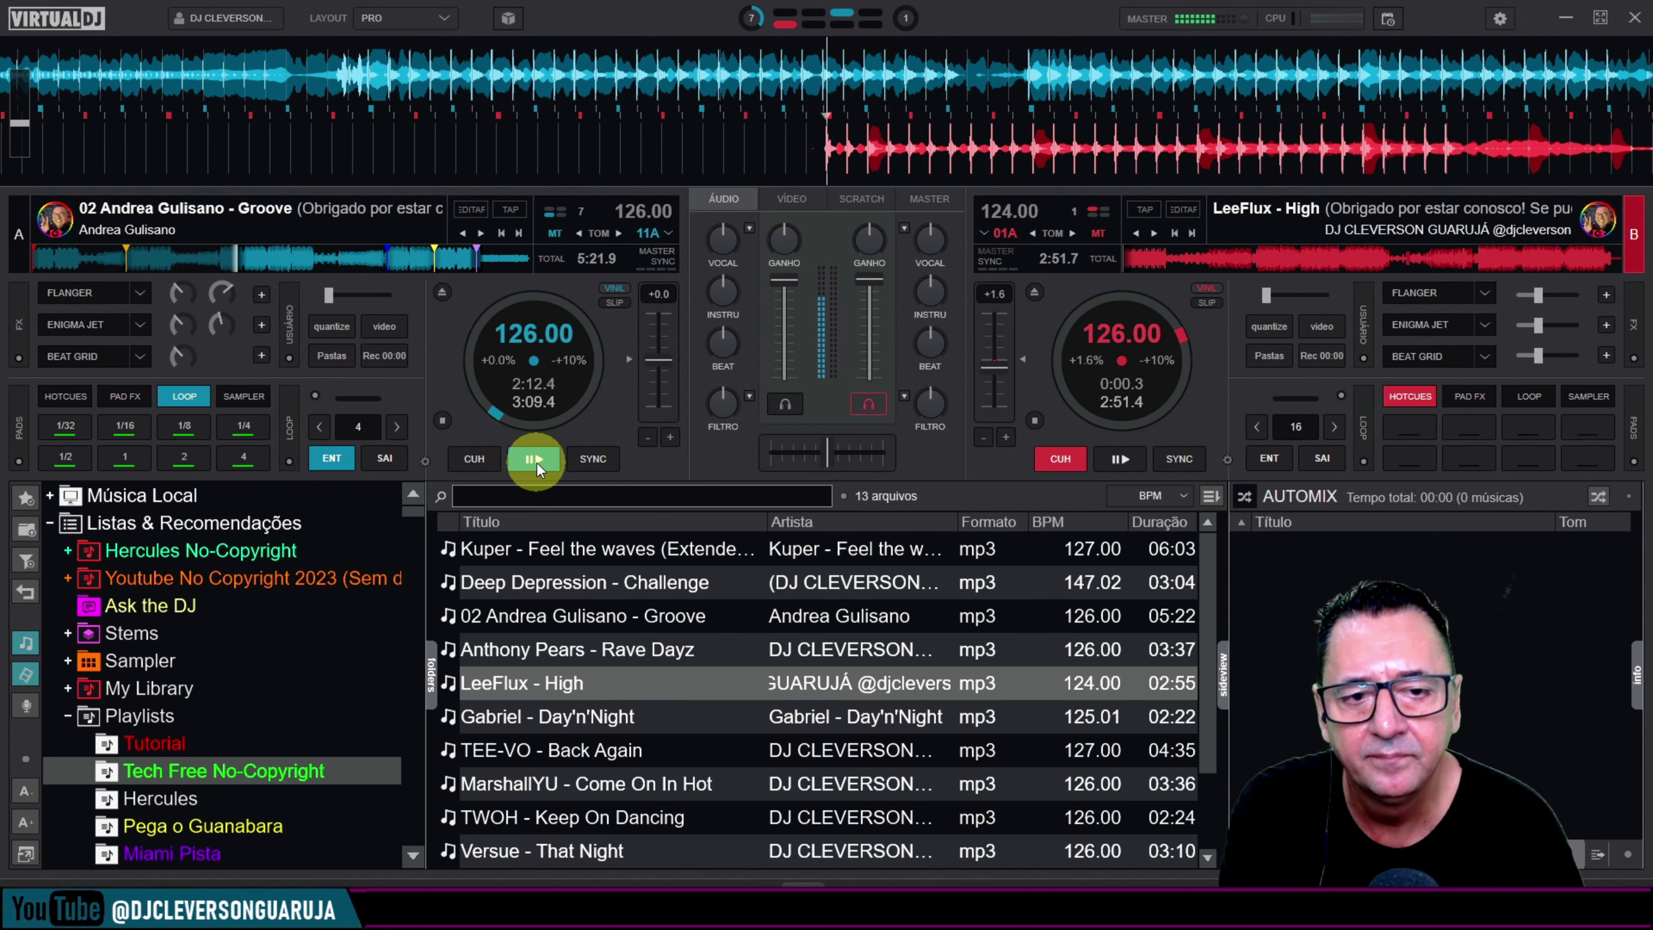
Jump deck A to Cue 1 with the hot cue pads, and activate a 4-beat loop from the loop page.
click(66, 396)
click(67, 428)
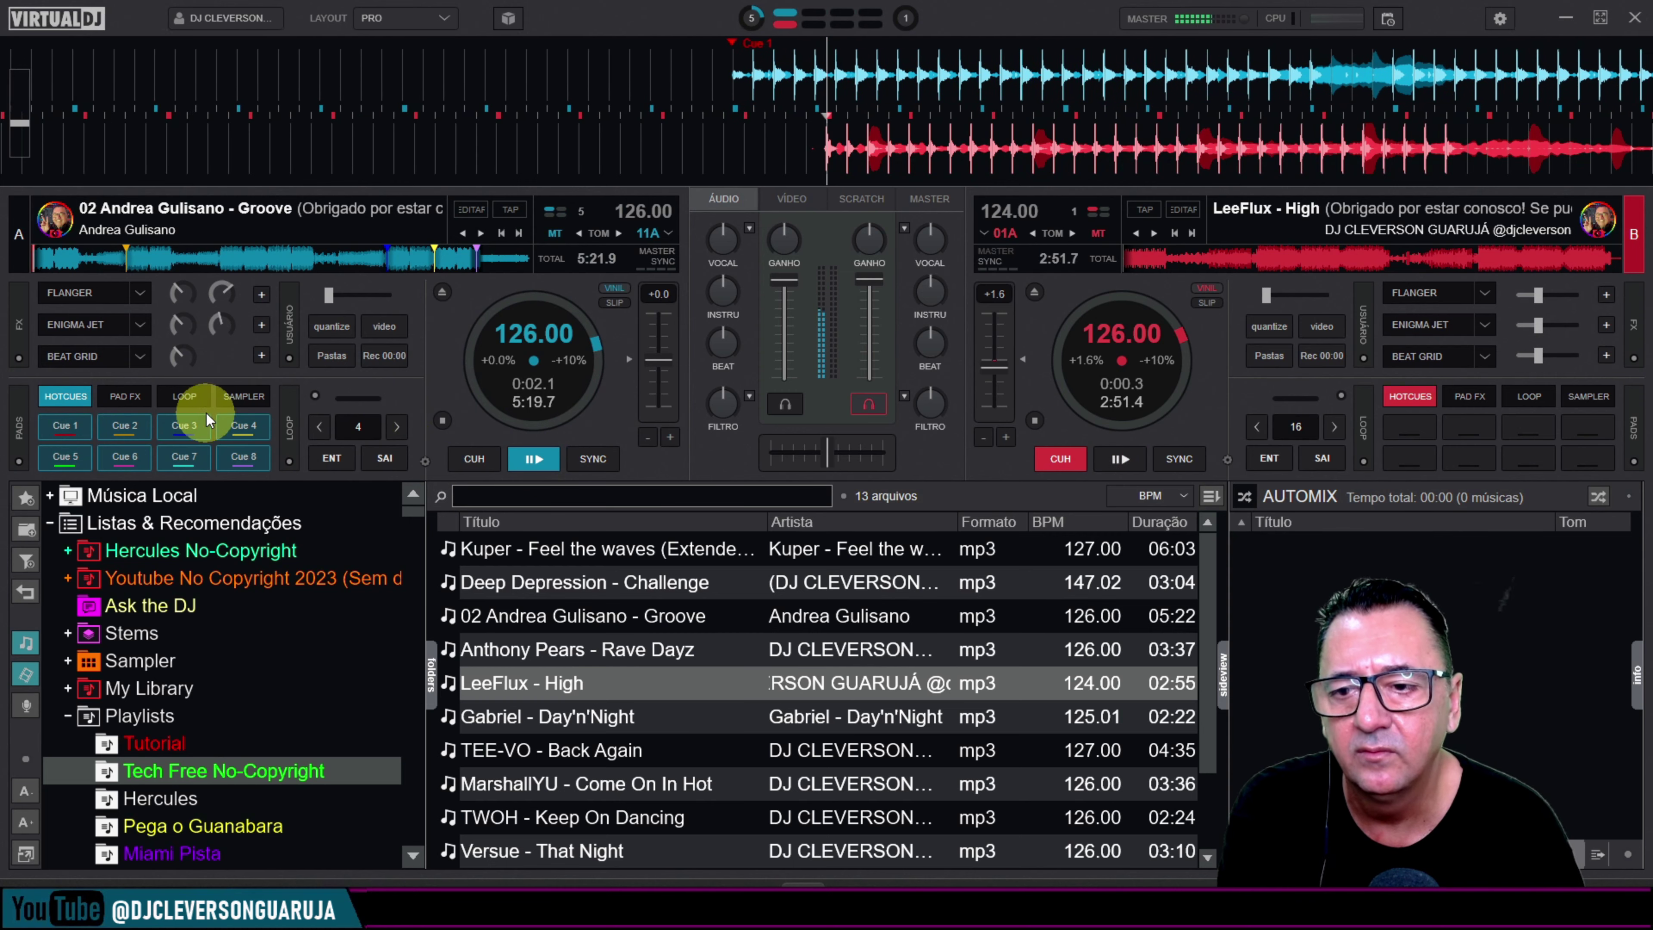
click(191, 399)
click(242, 459)
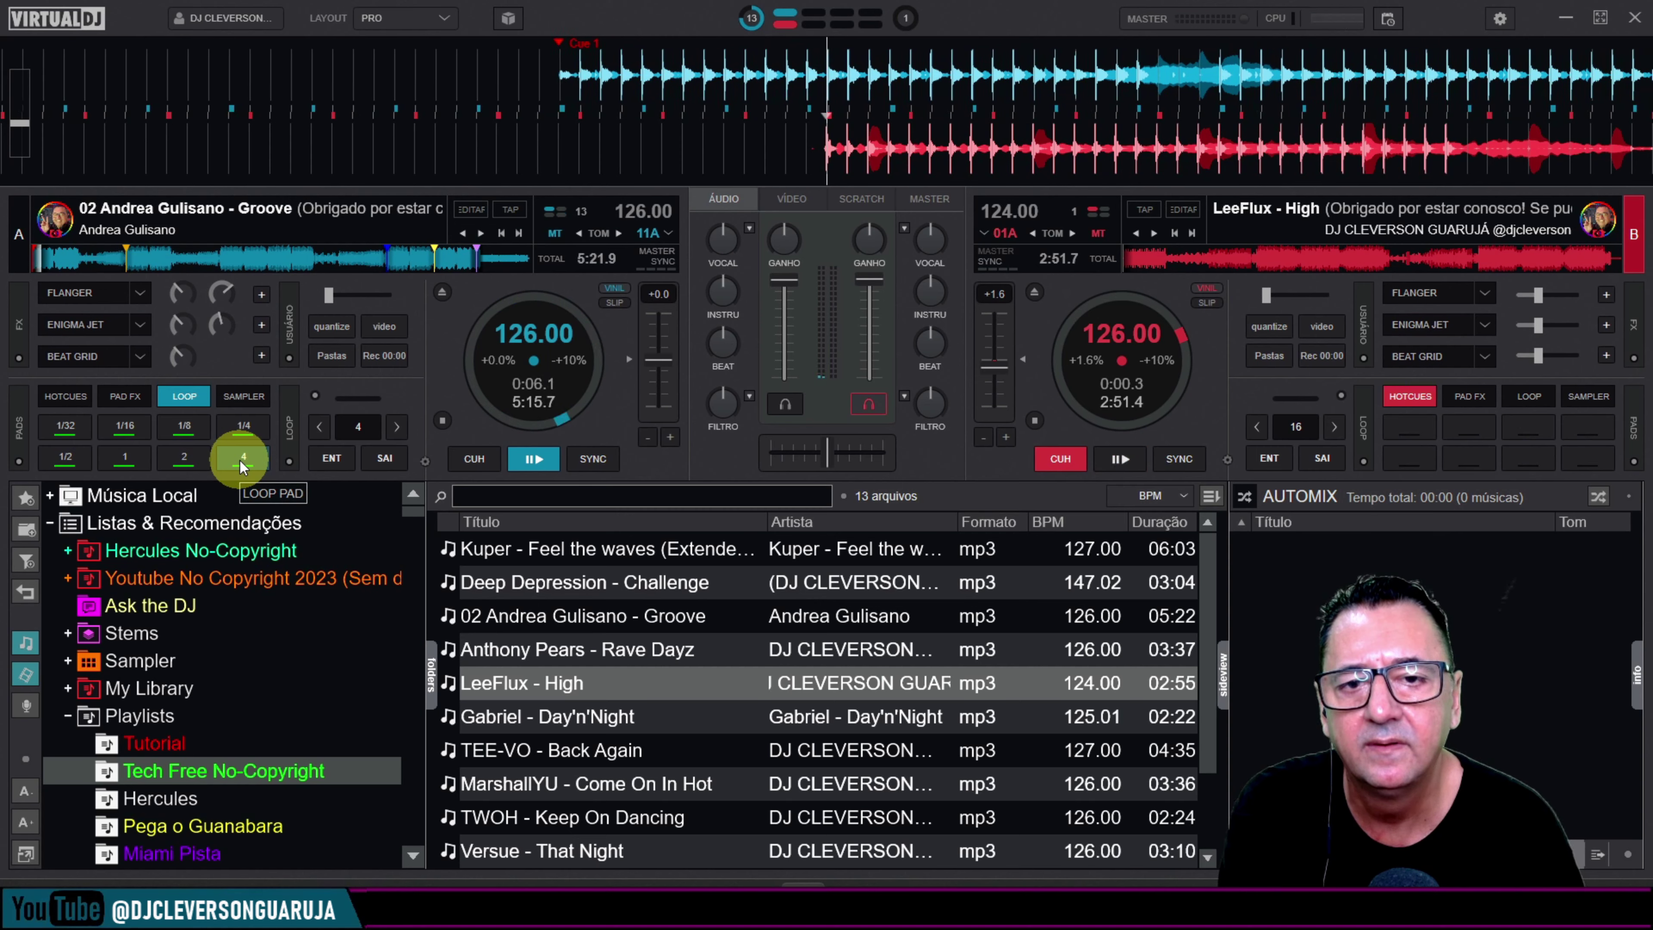
click(240, 460)
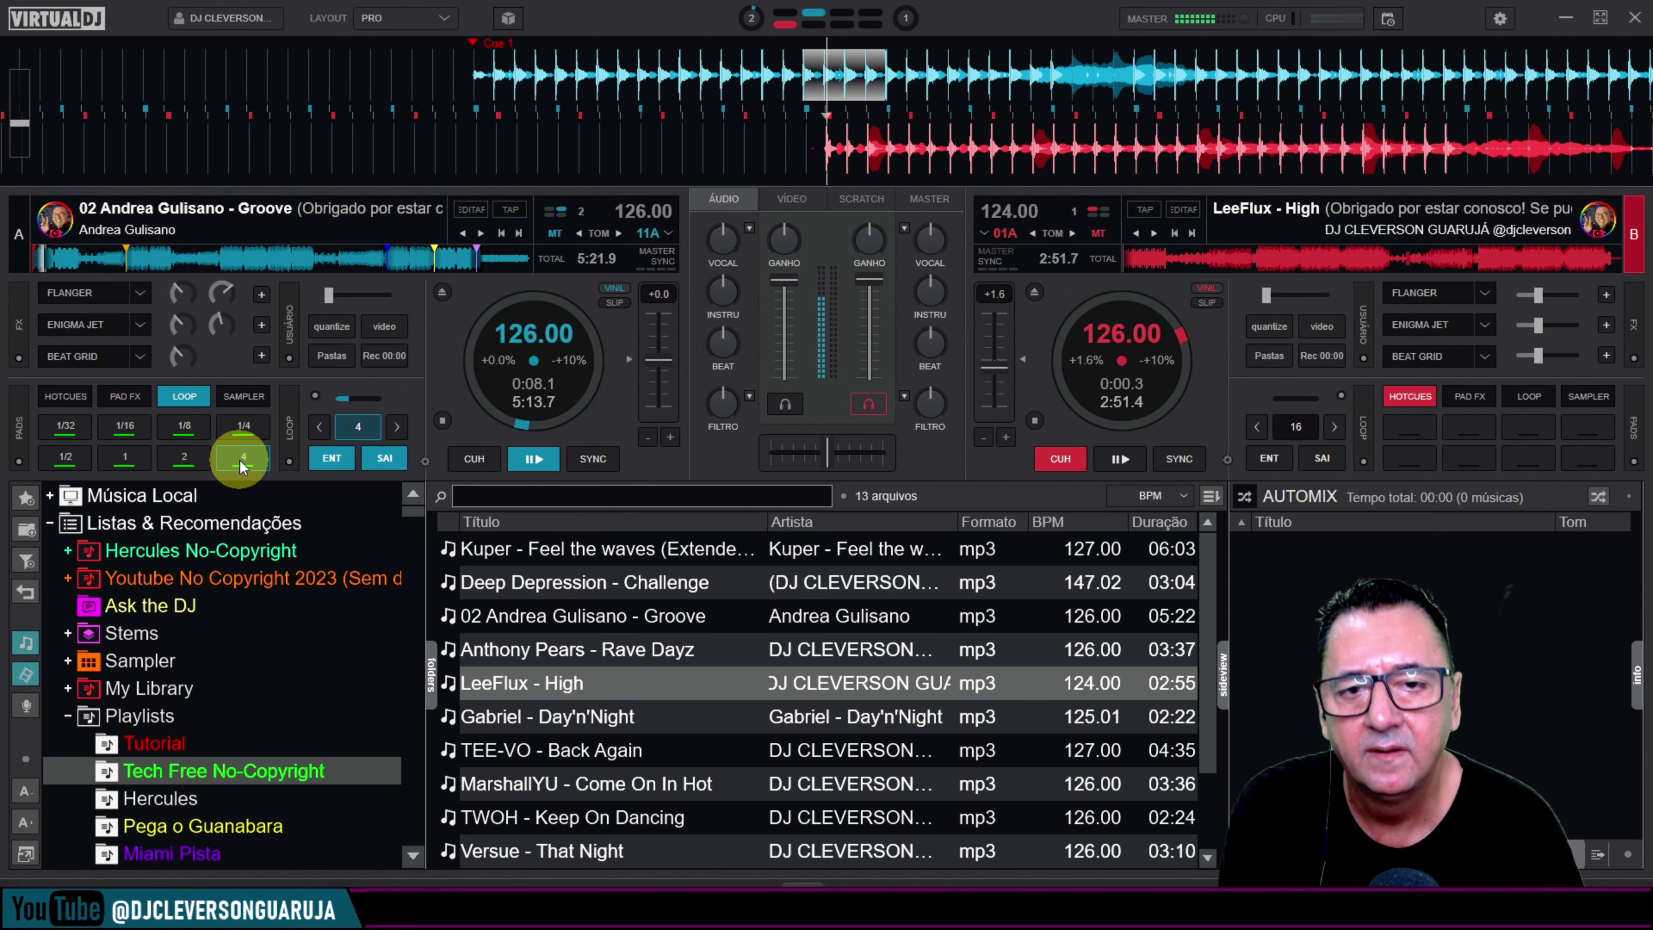
Turn on the Flanger, Beat Grid and Enigma Jet effects over deck A's 4-beat loop, and pause the deck.
click(520, 463)
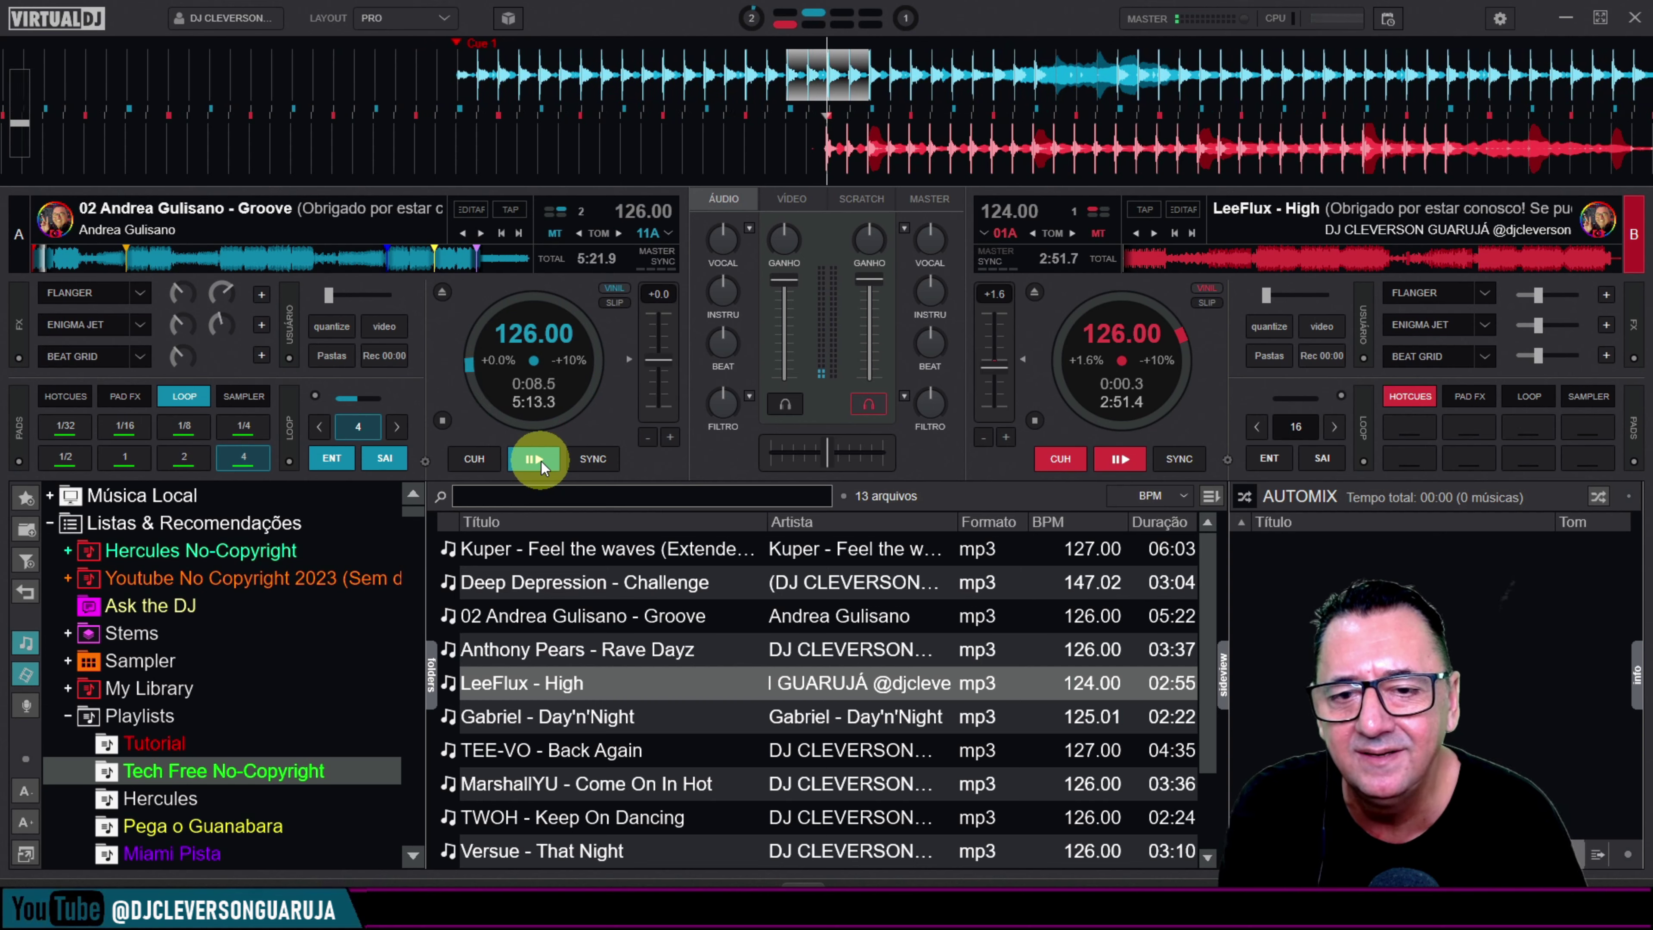
click(77, 301)
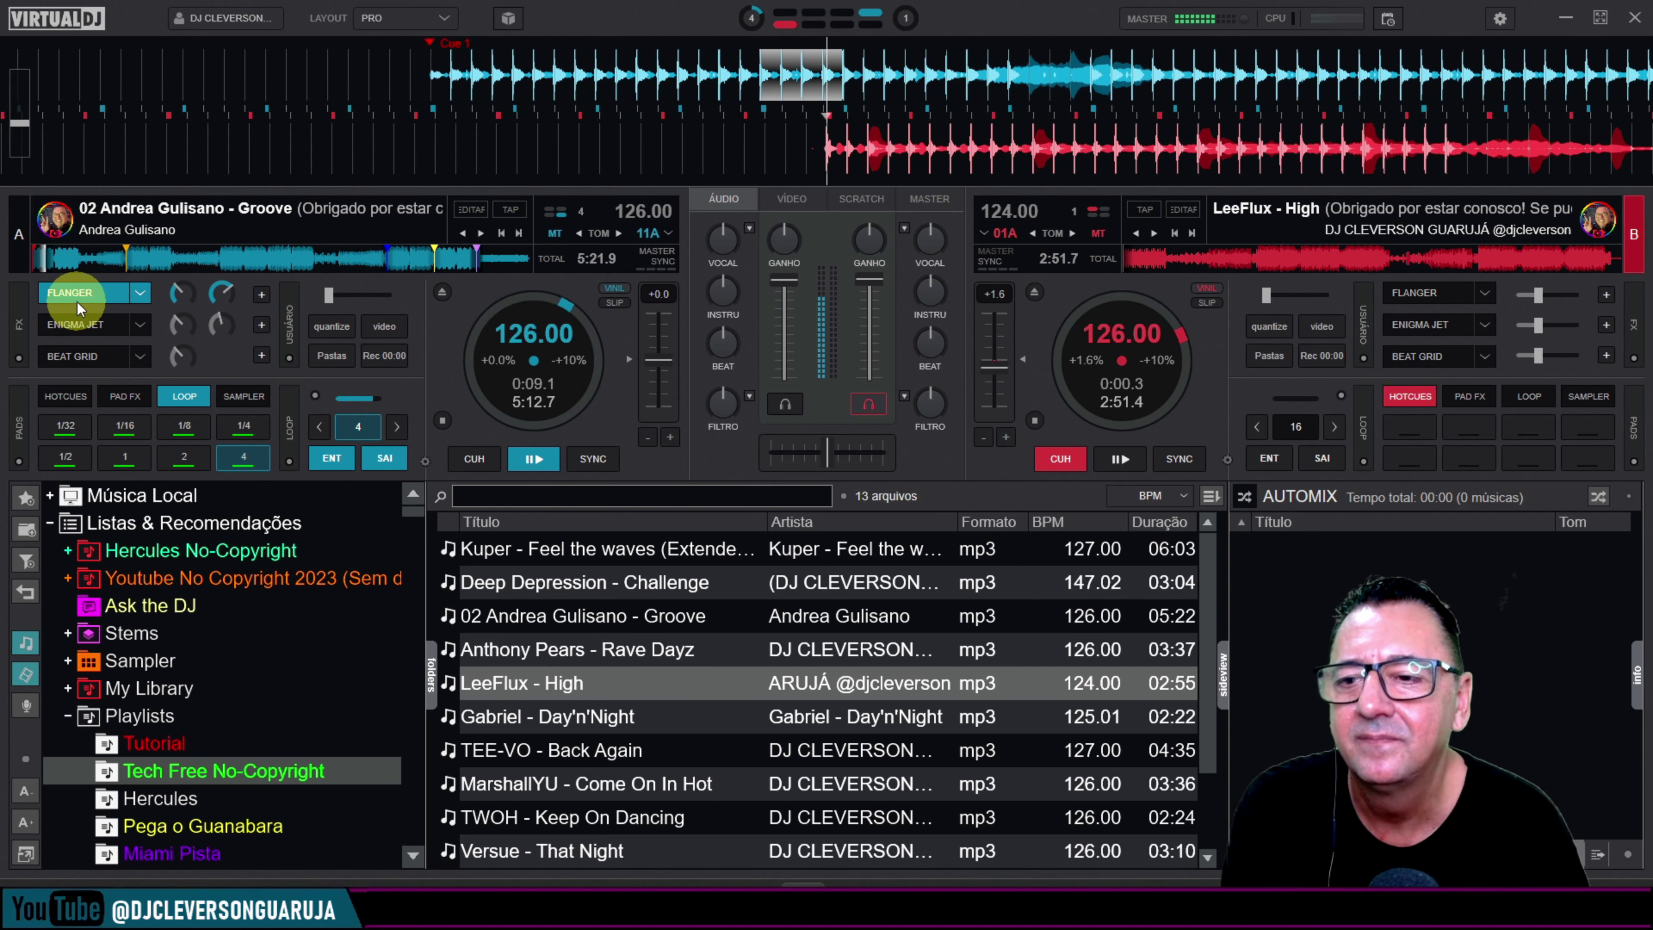
click(67, 357)
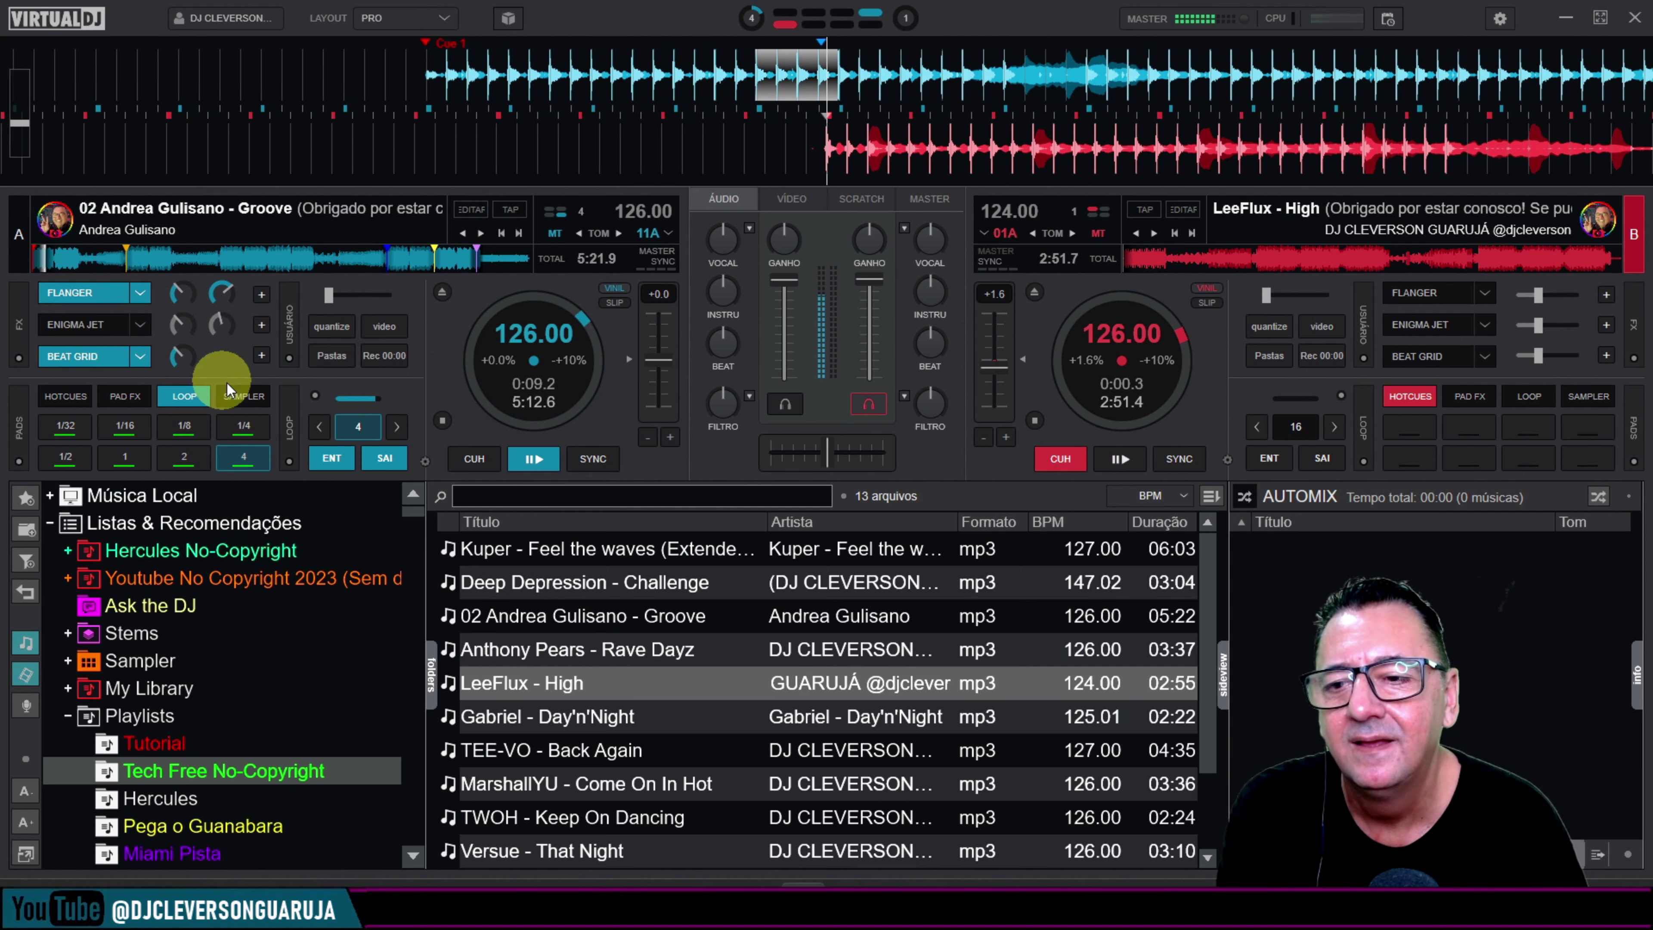
click(101, 326)
click(534, 459)
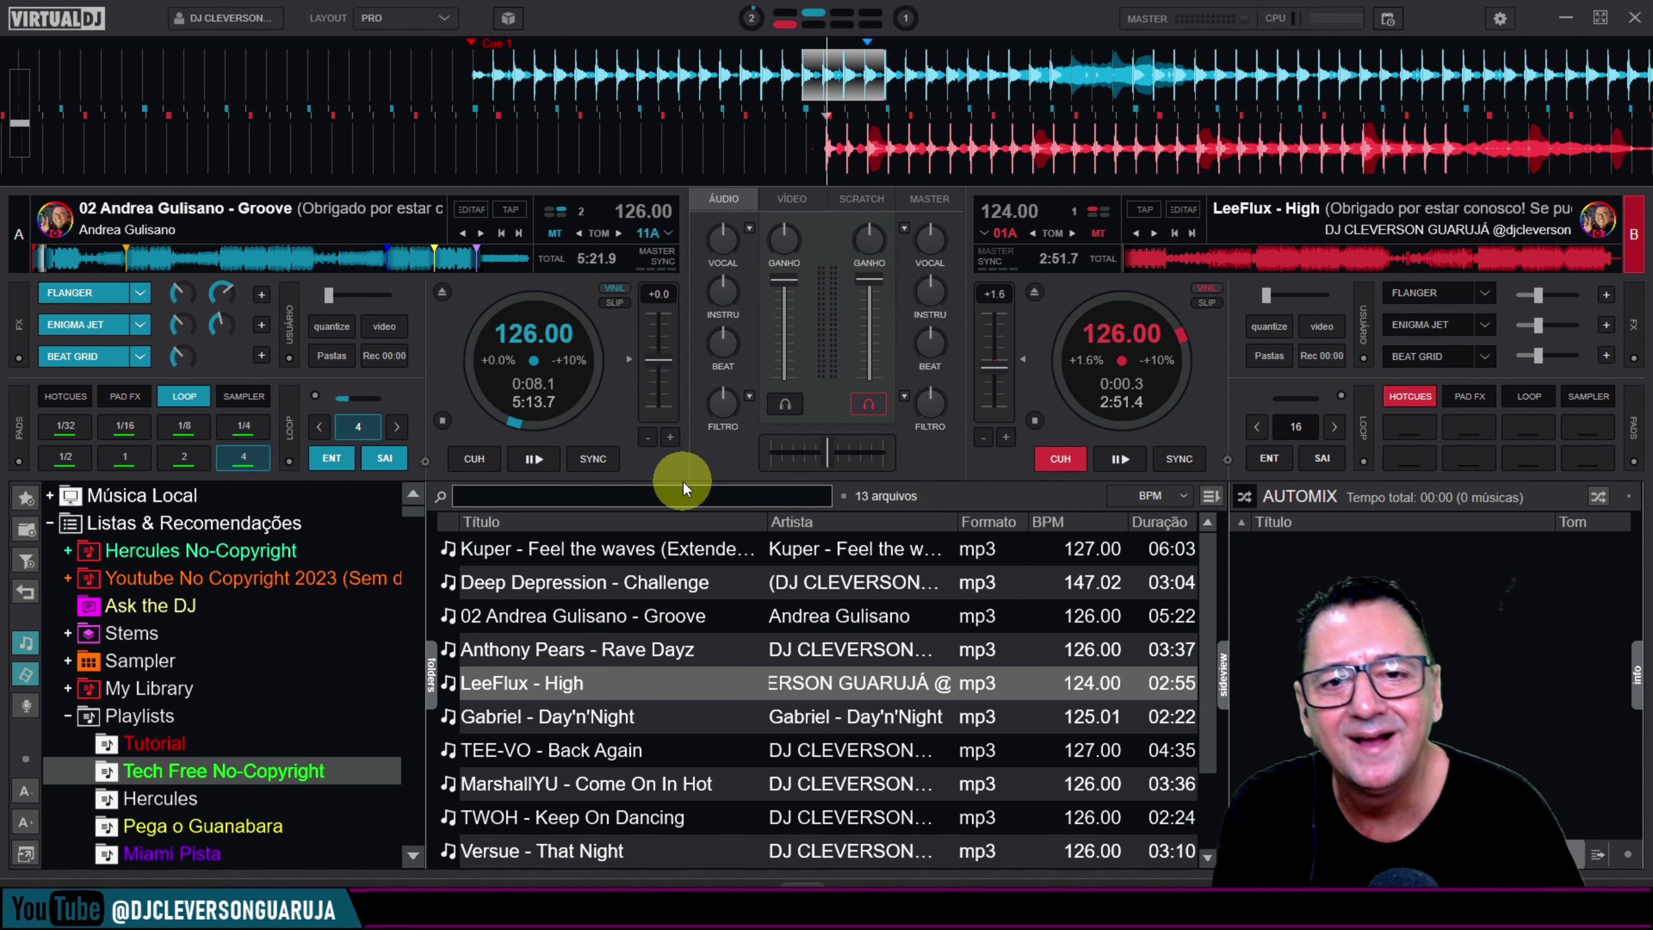